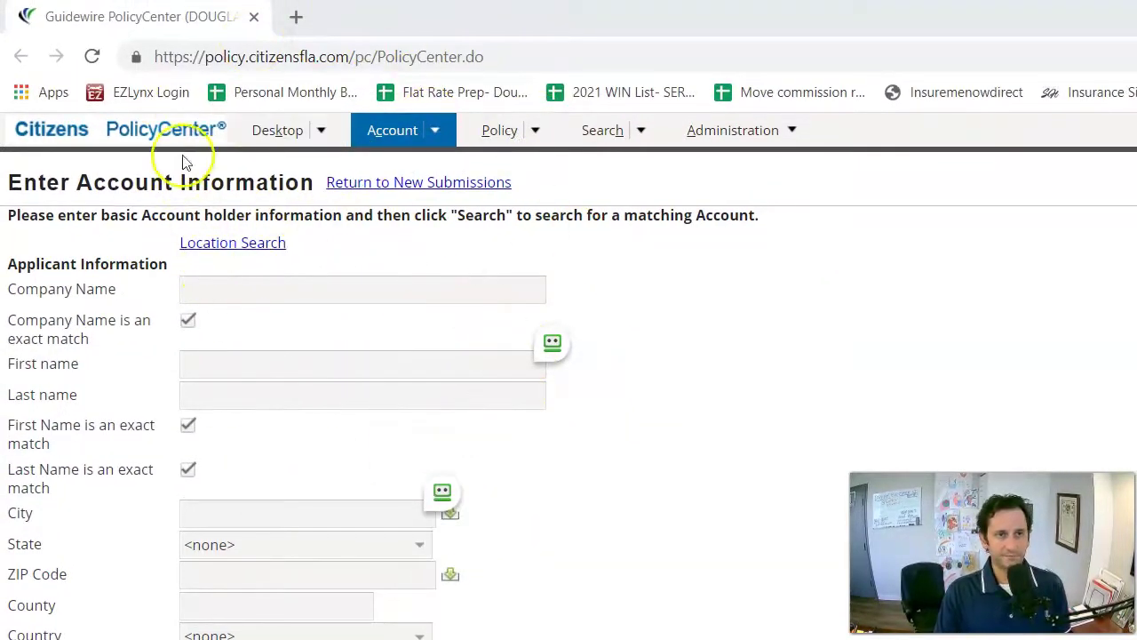
# Sign in to the Citizens agent website in a new browser tab using RoboForm.
pyautogui.click(296, 18)
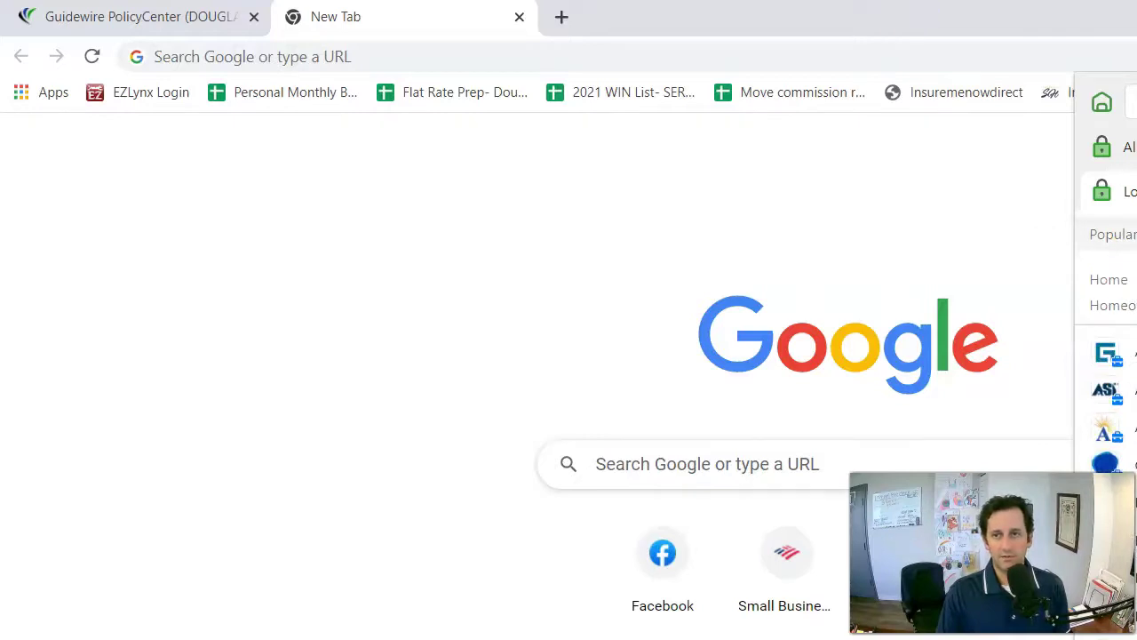
pyautogui.click(1130, 462)
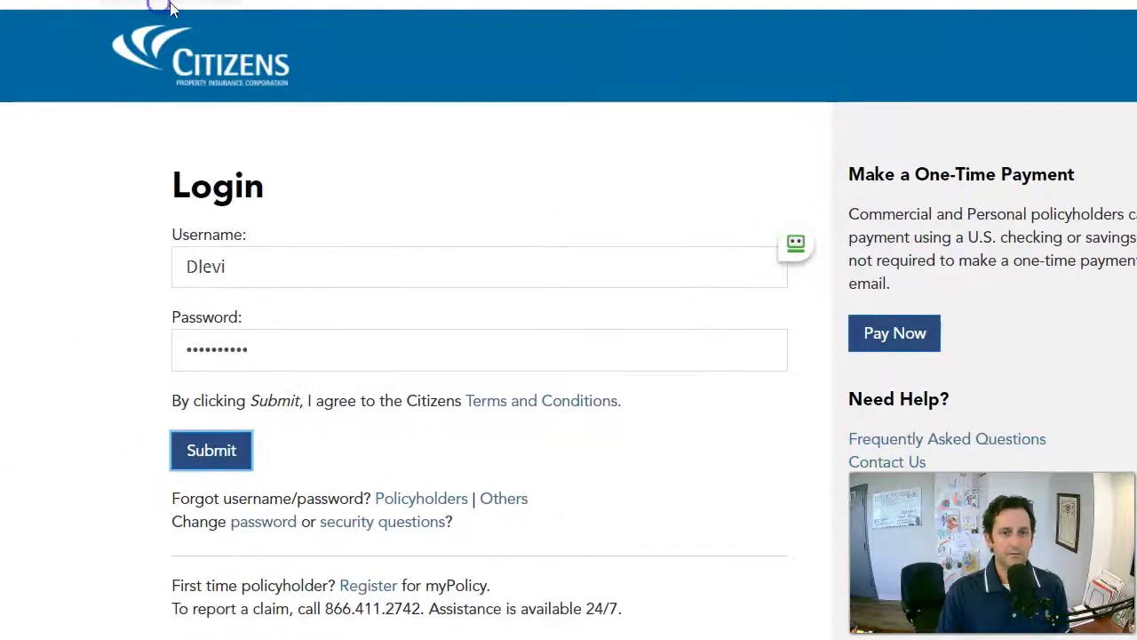
pyautogui.click(172, 7)
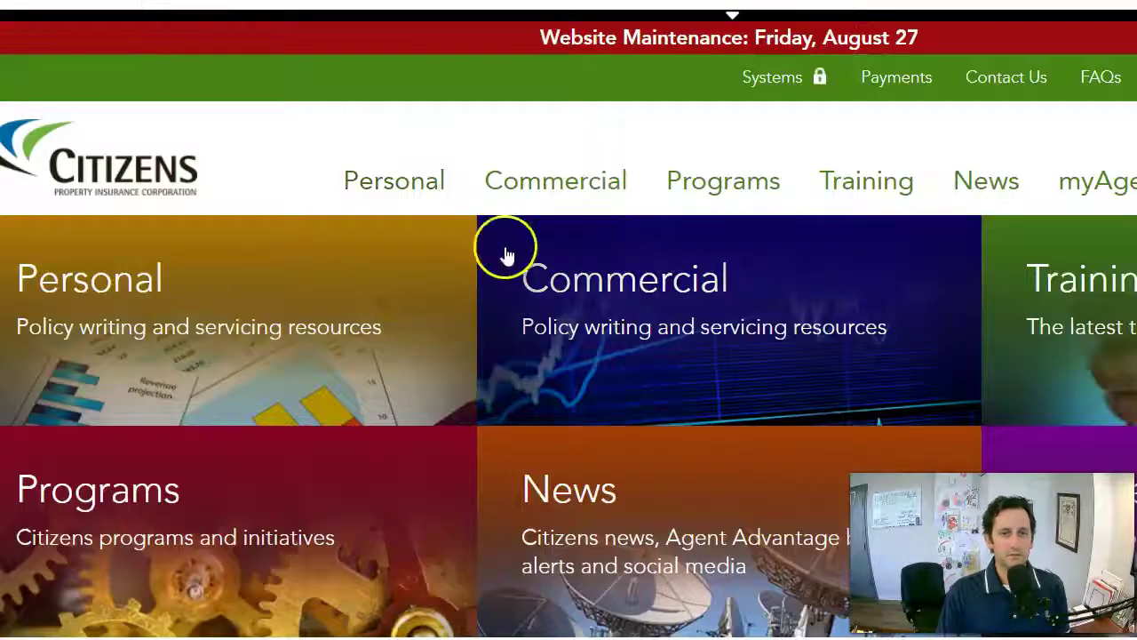
pyautogui.moveTo(741, 78)
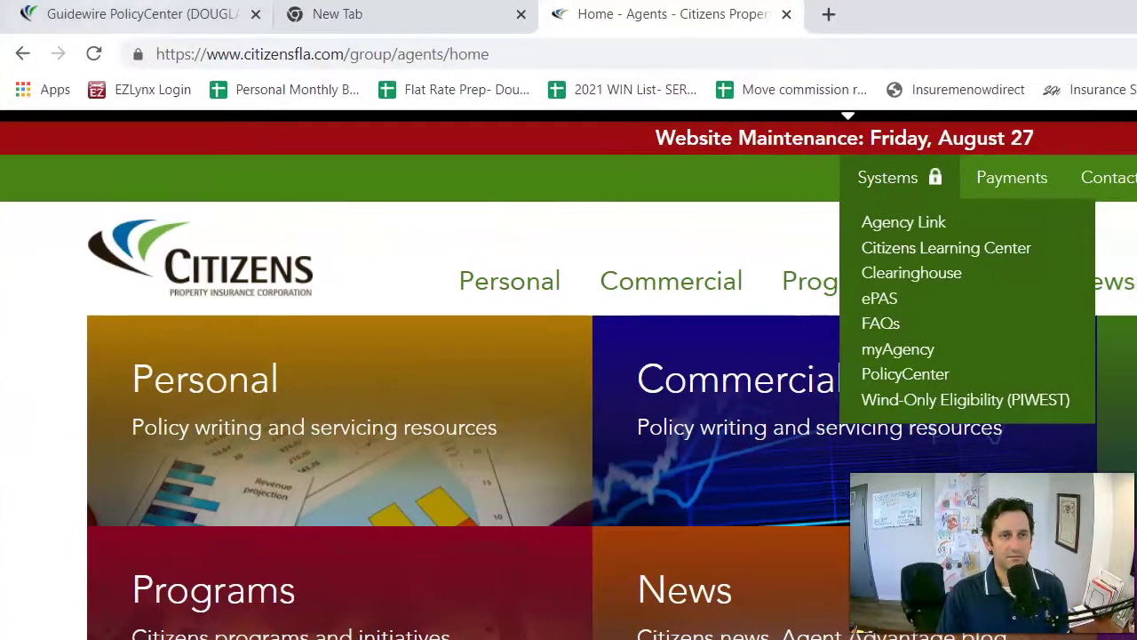
# Return to PolicyCenter's account search and reset it to an empty form via Account > New Account.
pyautogui.click(124, 13)
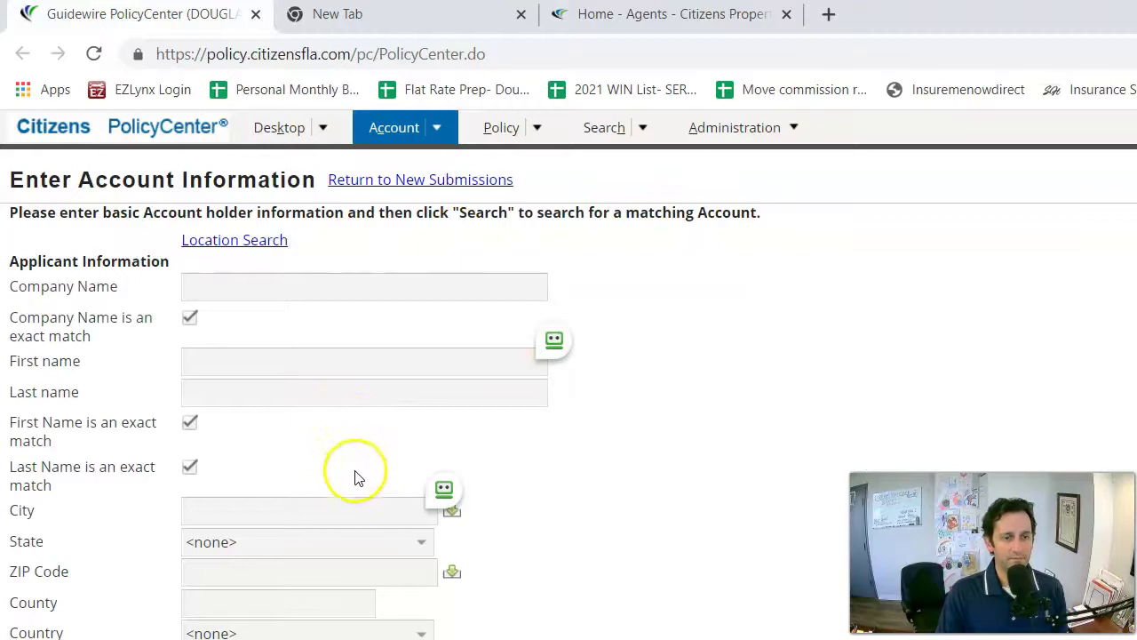
pyautogui.click(214, 292)
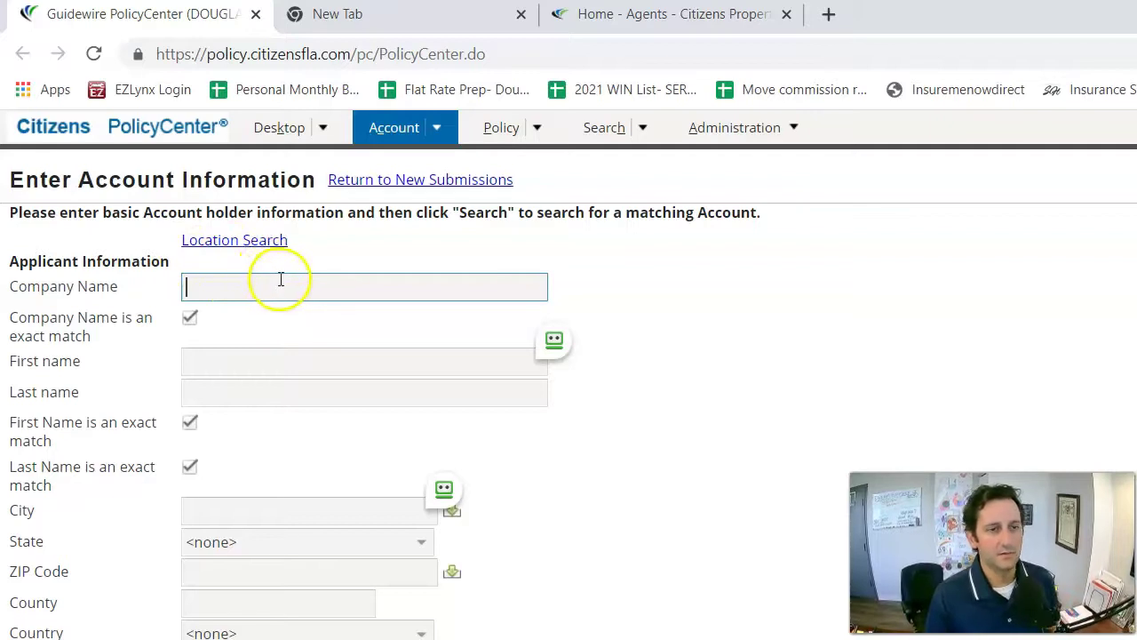
pyautogui.click(261, 359)
pyautogui.click(259, 389)
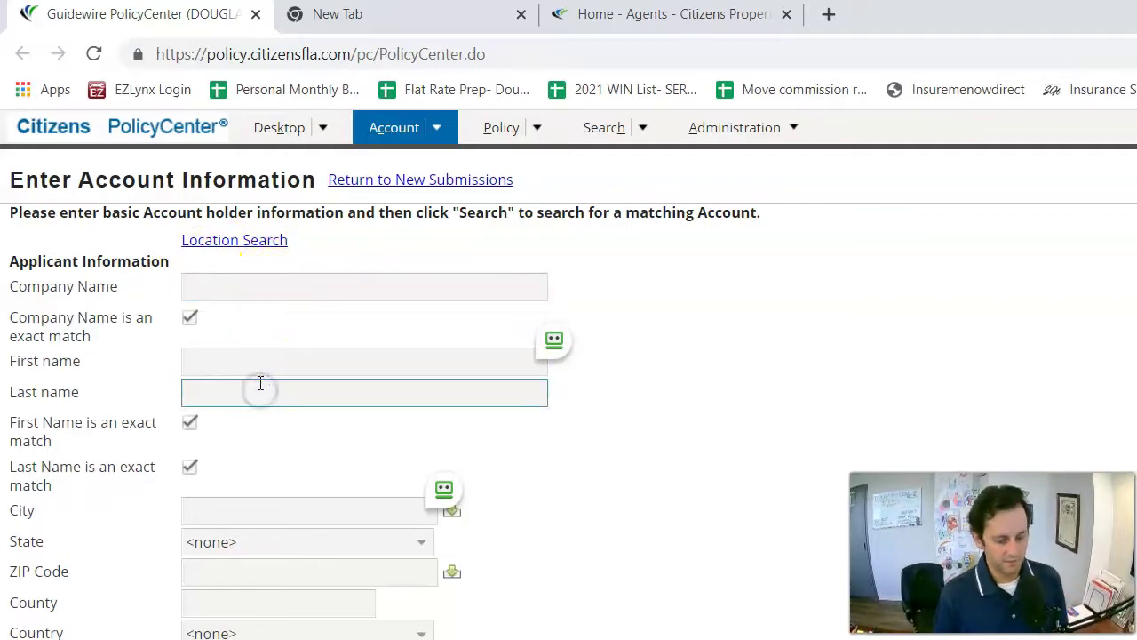
pyautogui.write('Levi')
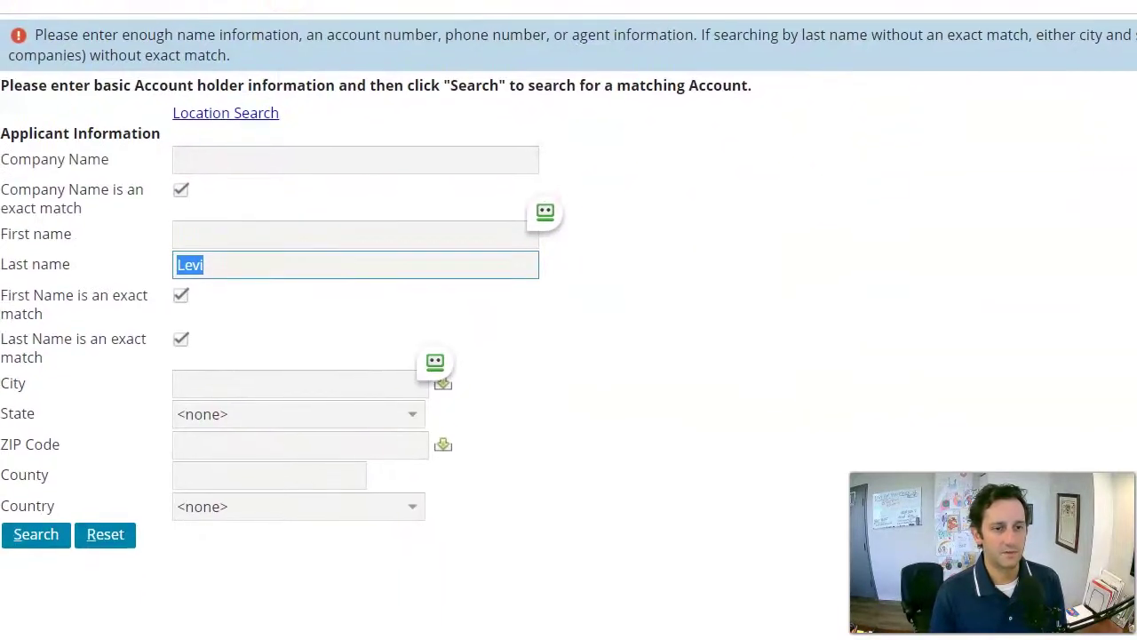
pyautogui.click(316, 25)
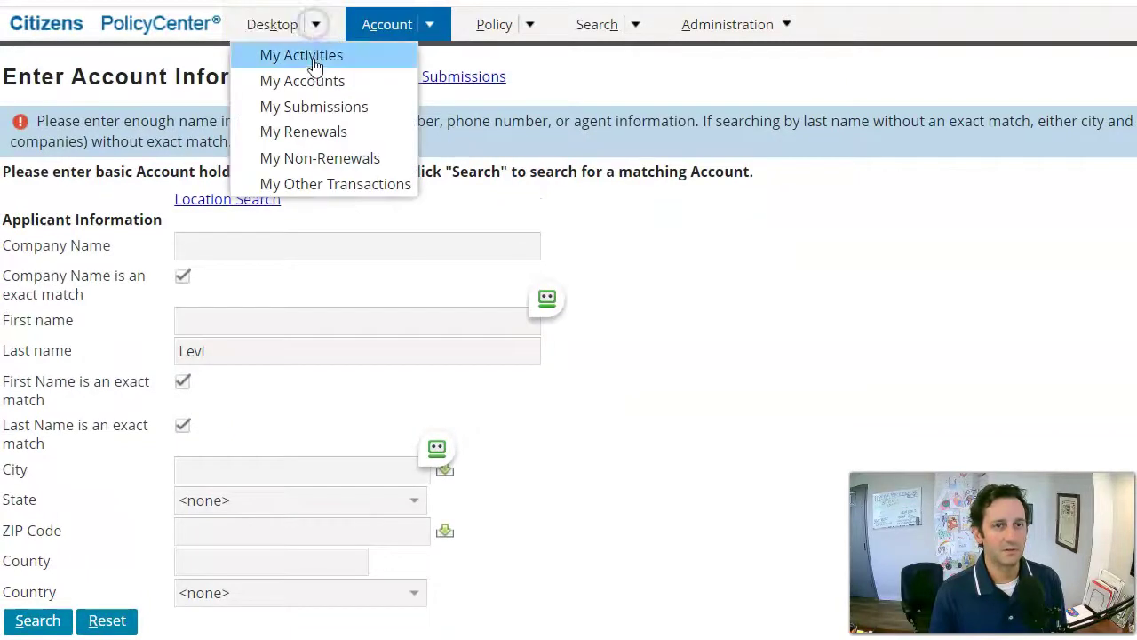
pyautogui.click(428, 27)
pyautogui.click(427, 28)
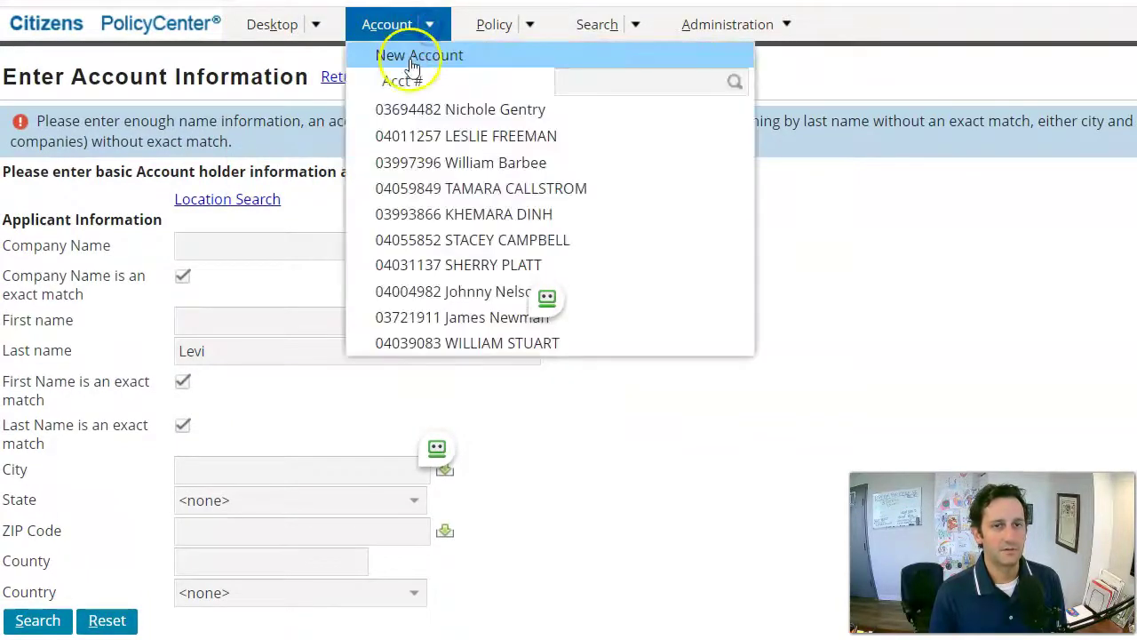
pyautogui.click(414, 52)
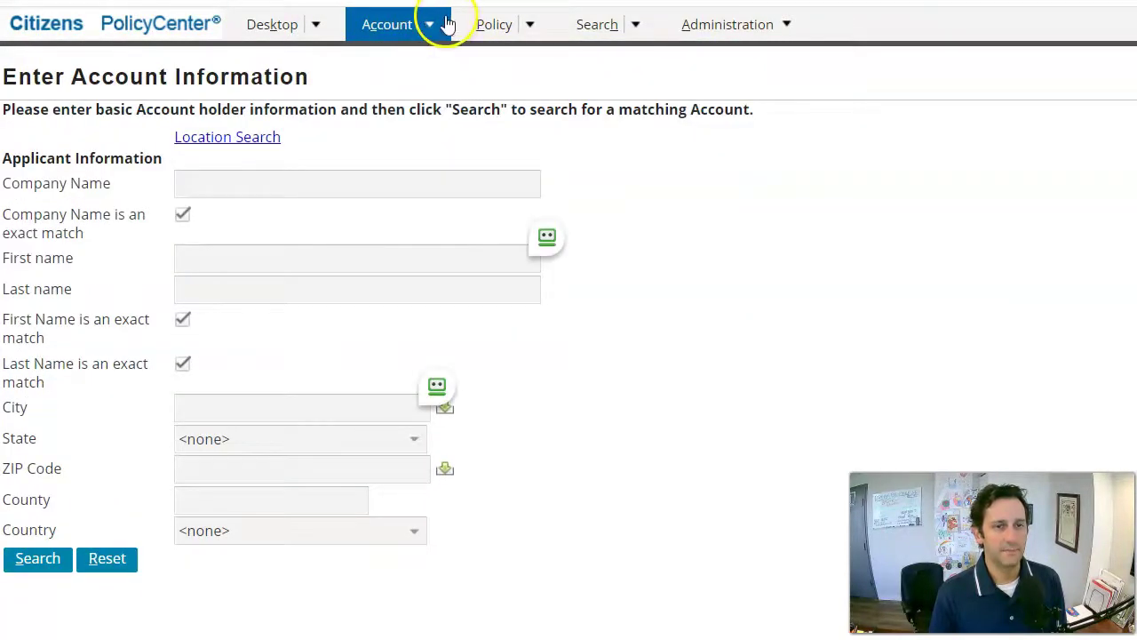
# Search accounts by the applicant's first and last name.
pyautogui.click(200, 252)
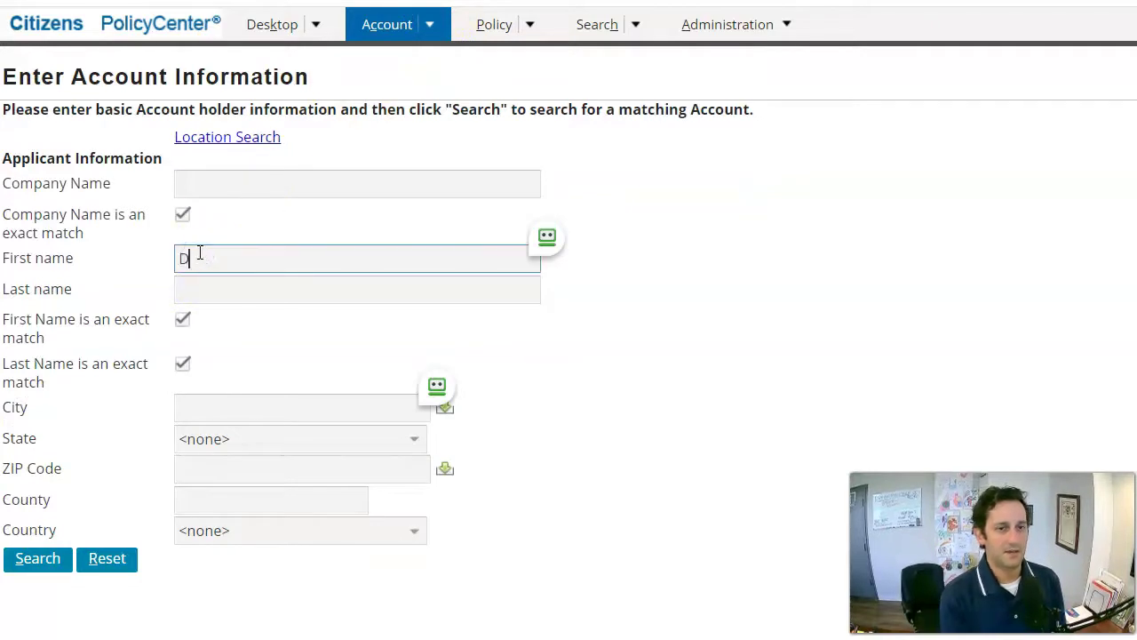
pyautogui.press('Tab')
pyautogui.press('Tab')
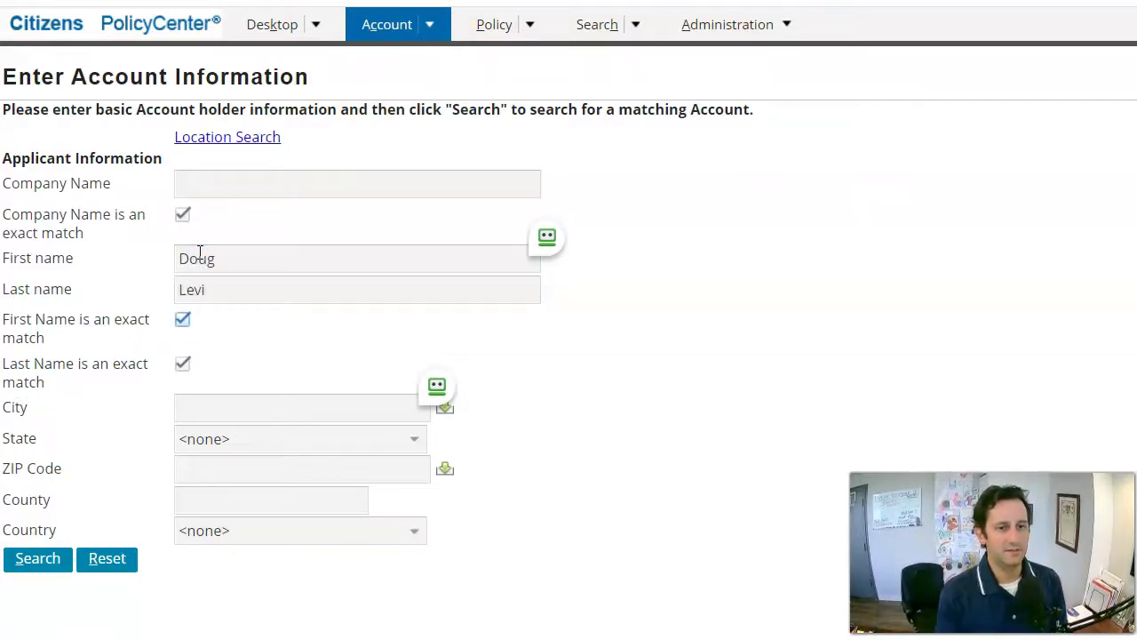
pyautogui.click(39, 559)
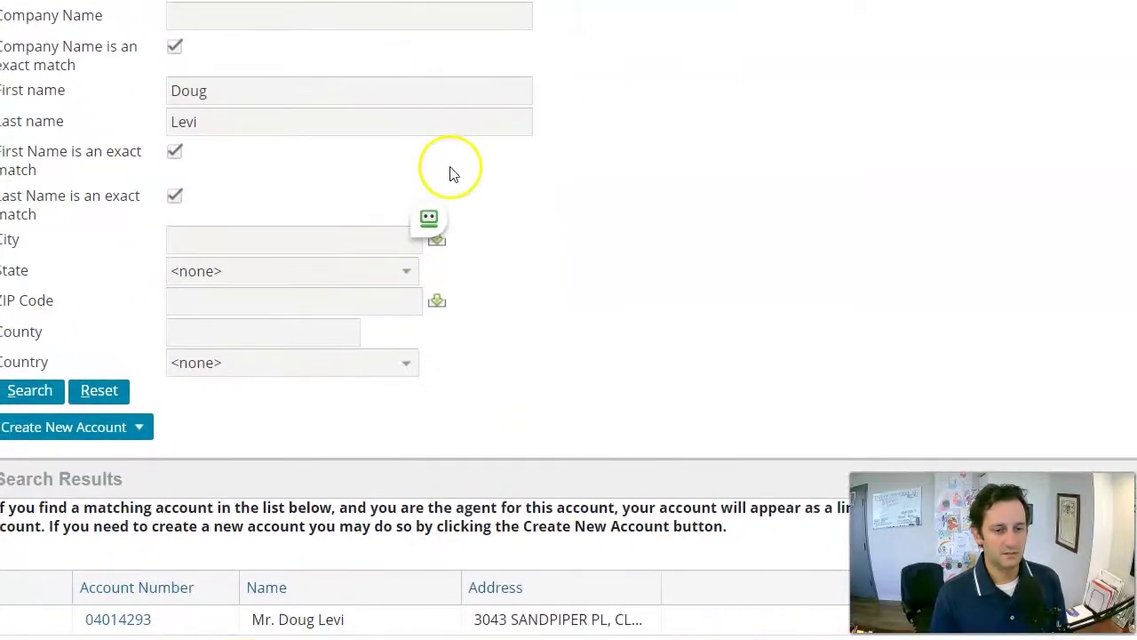
# Open the matching client account and start a new submission from Actions.
pyautogui.click(117, 620)
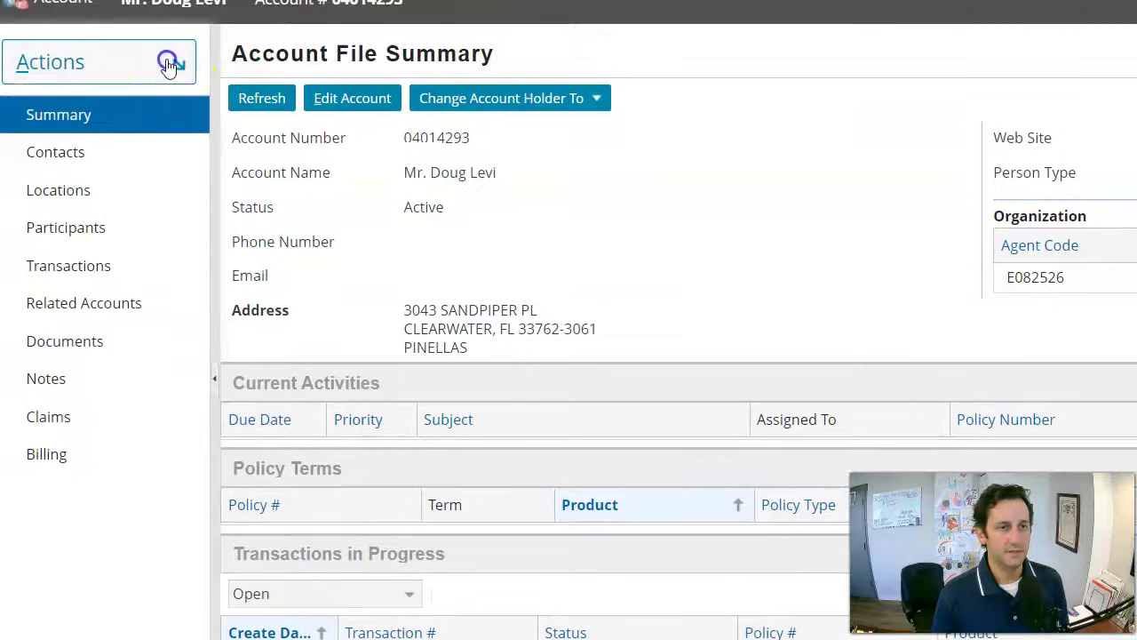
pyautogui.click(168, 65)
pyautogui.click(133, 122)
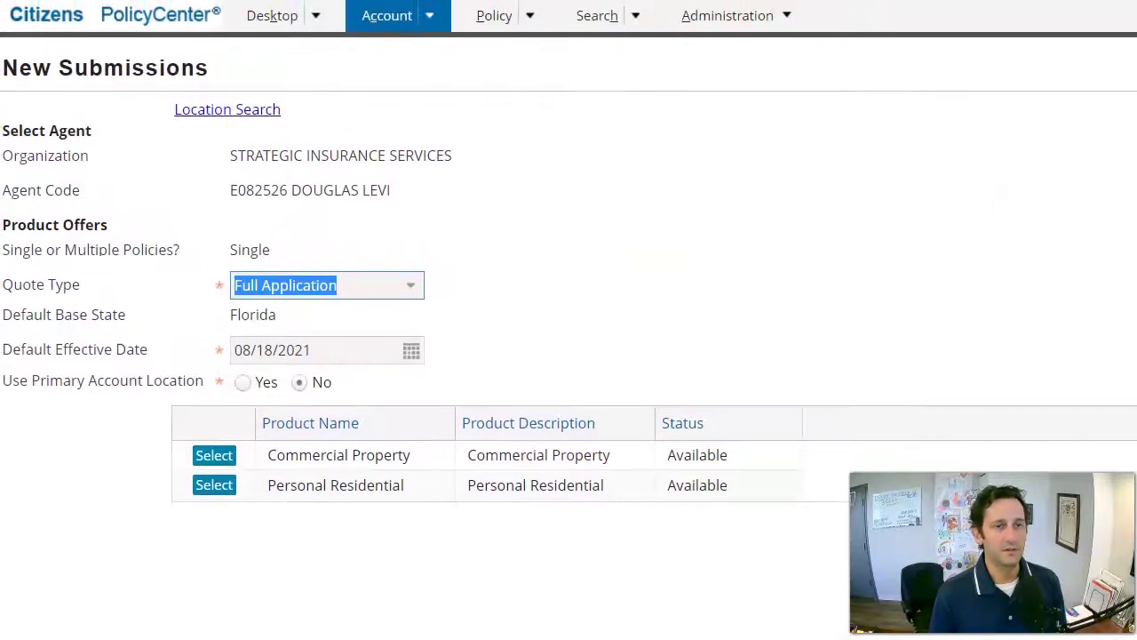
# Set the submission's Quote Type to Quick Quote.
pyautogui.click(411, 286)
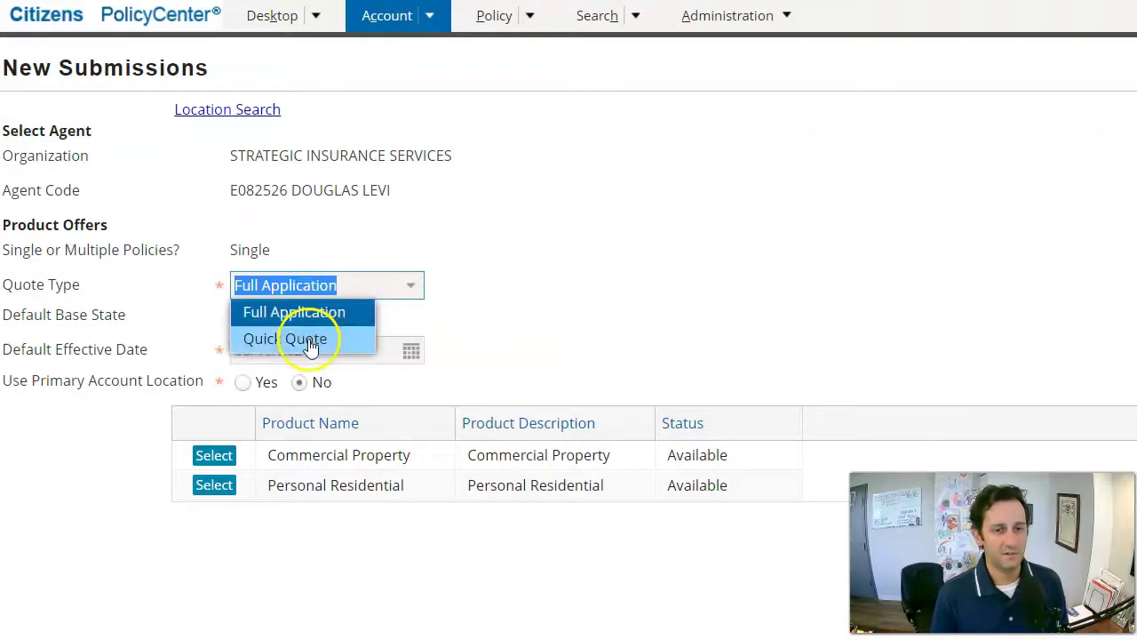
pyautogui.click(310, 270)
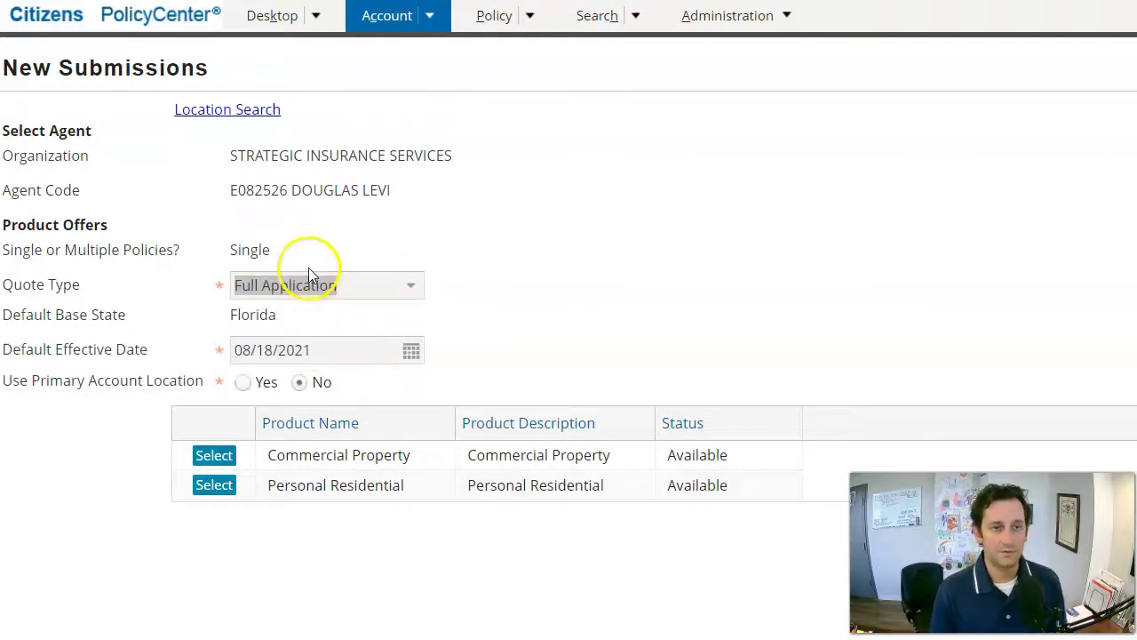
pyautogui.click(408, 291)
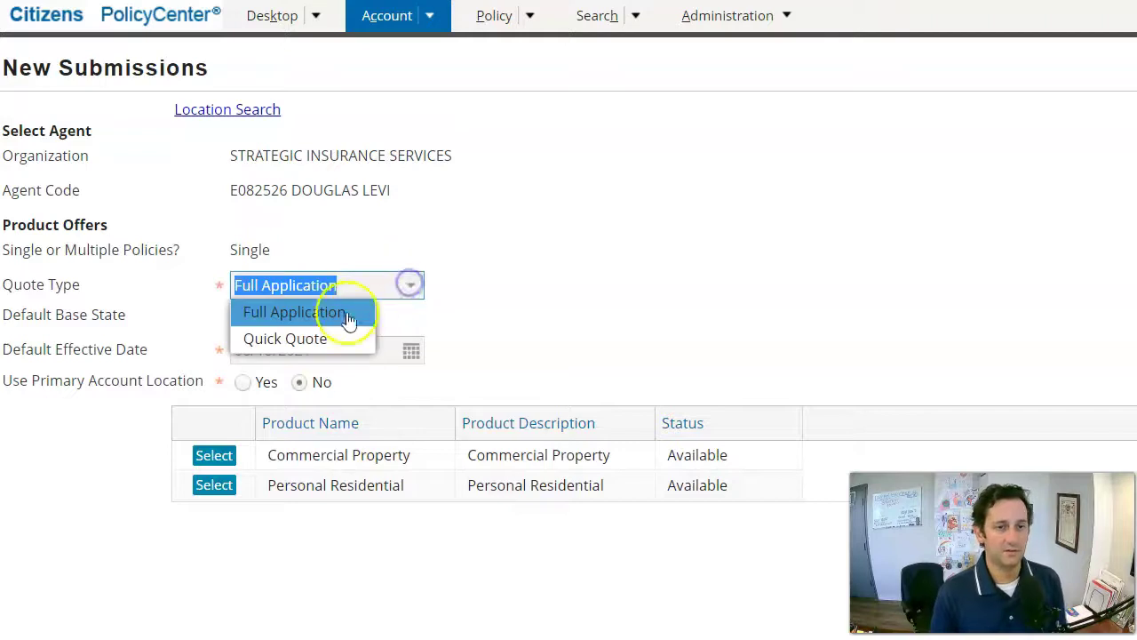
pyautogui.click(322, 339)
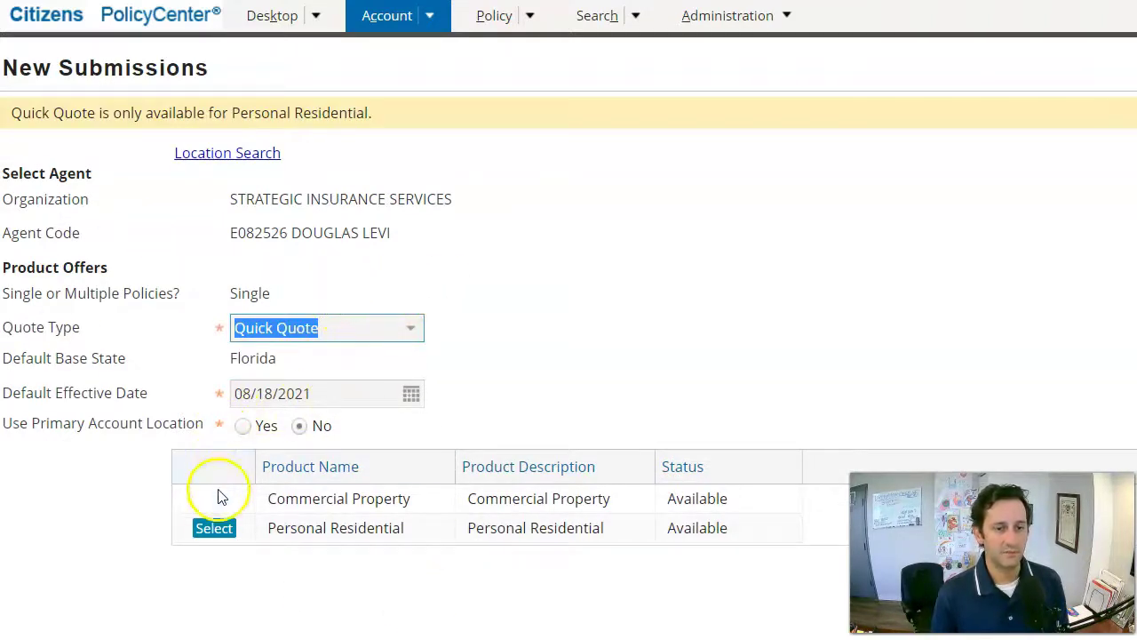
# Start a Personal Residential quote: Multiperil, Contents Only No, Dwelling, HO-3 Homeowners 3 - Special Form.
pyautogui.click(213, 527)
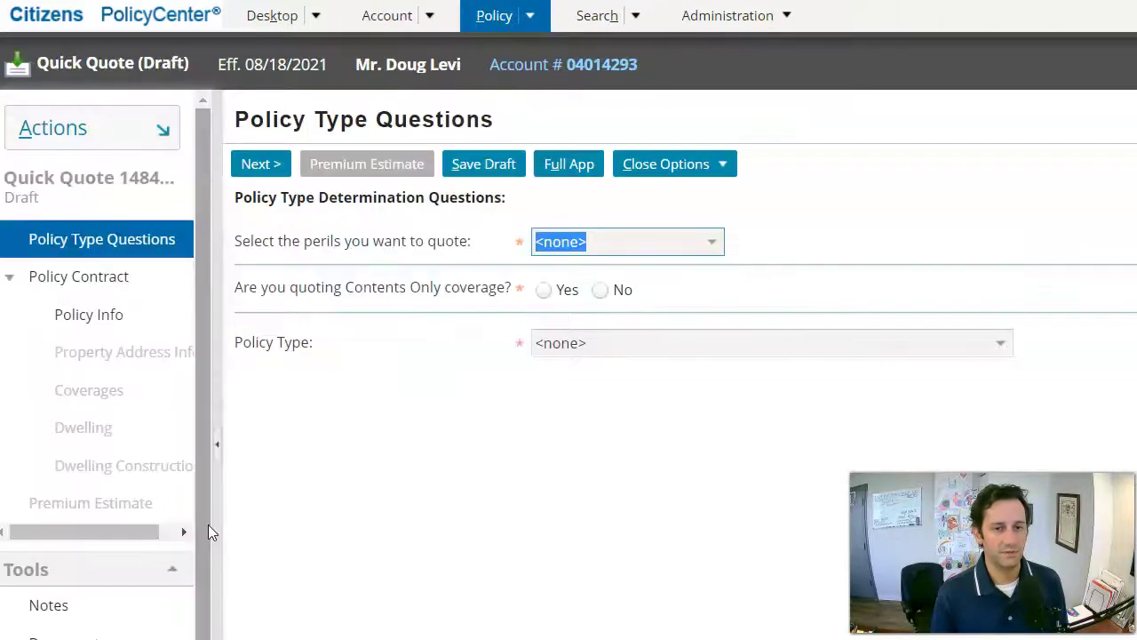
pyautogui.click(713, 242)
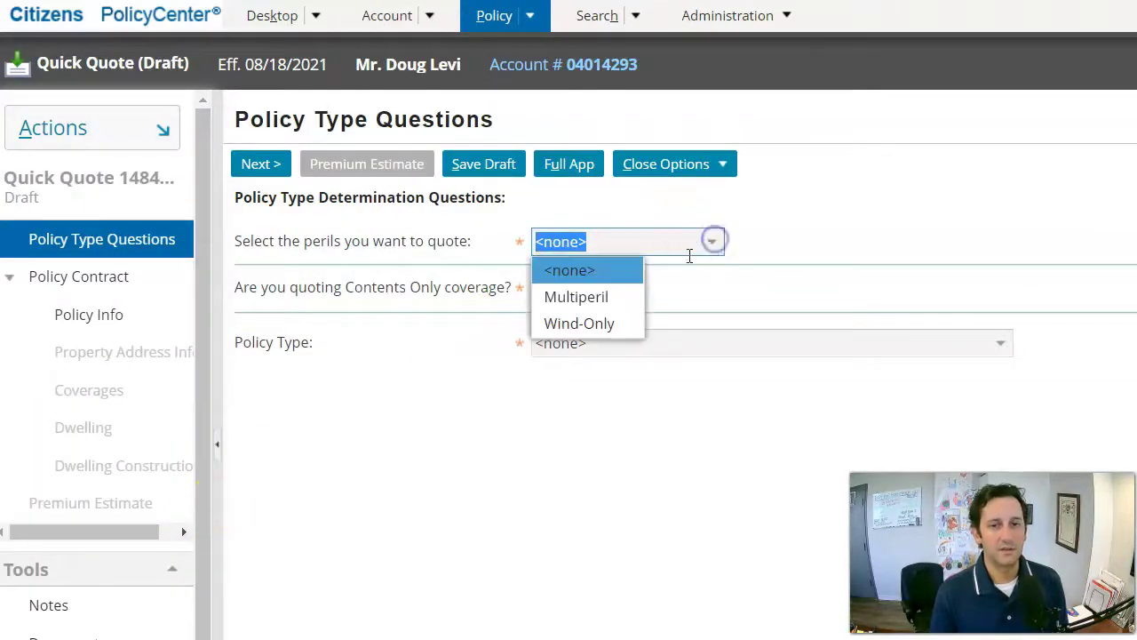
pyautogui.click(616, 296)
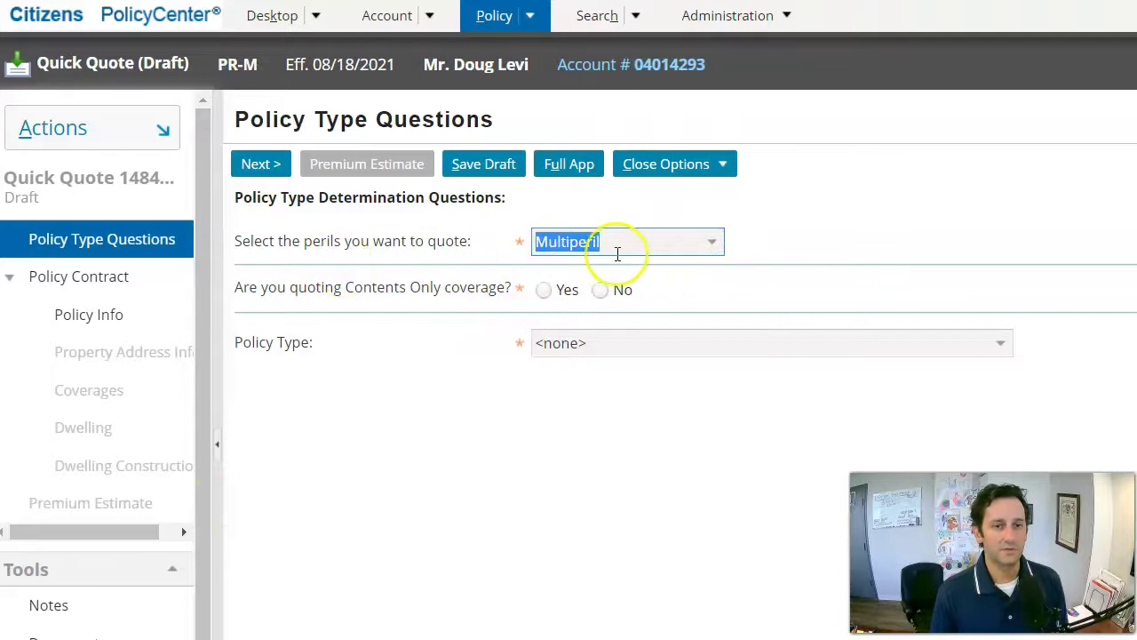
pyautogui.click(599, 291)
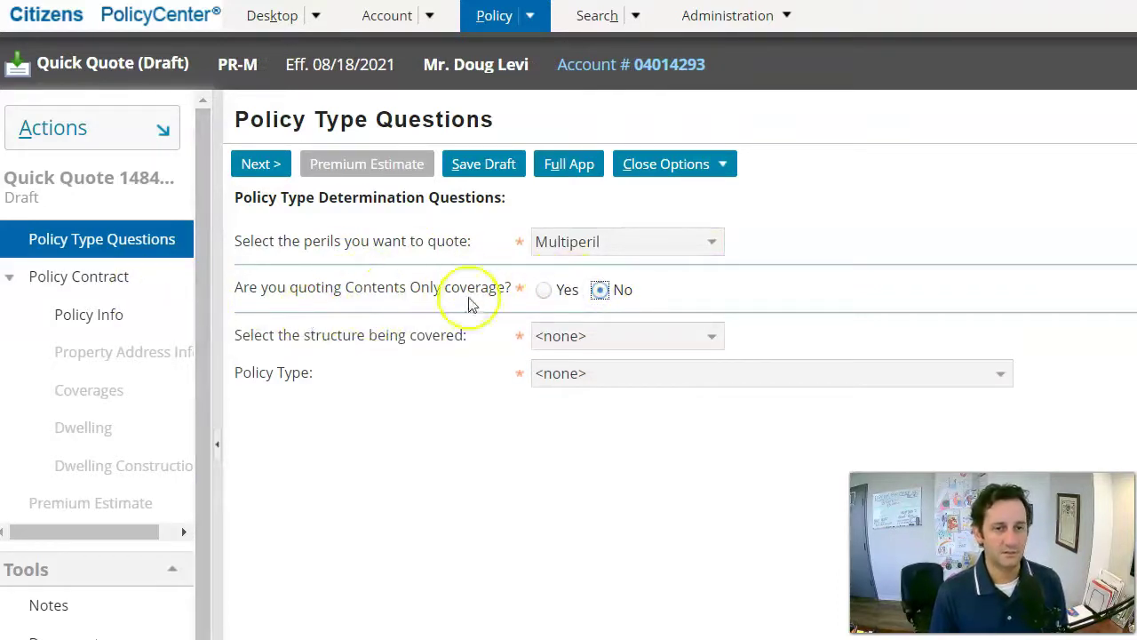
pyautogui.click(682, 337)
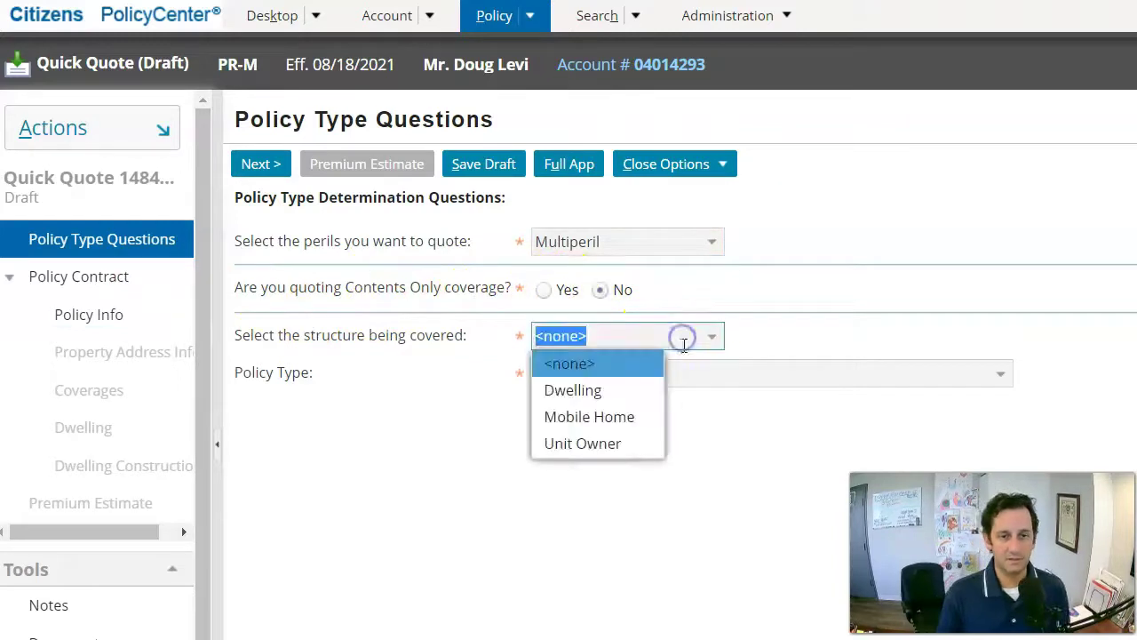
pyautogui.click(637, 390)
pyautogui.click(732, 370)
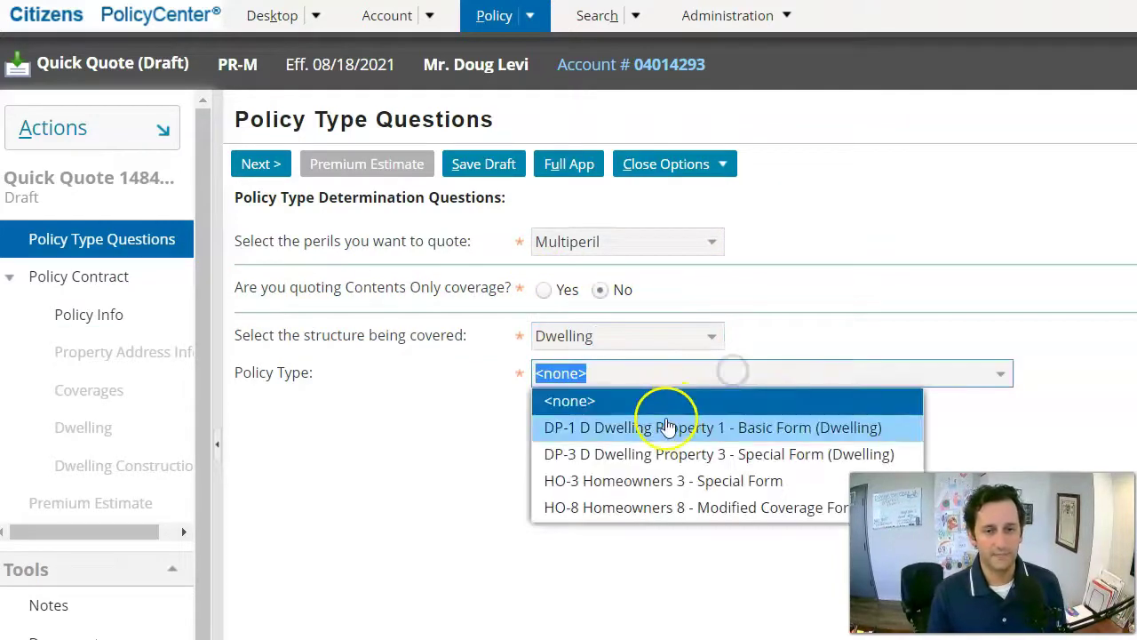
pyautogui.click(639, 480)
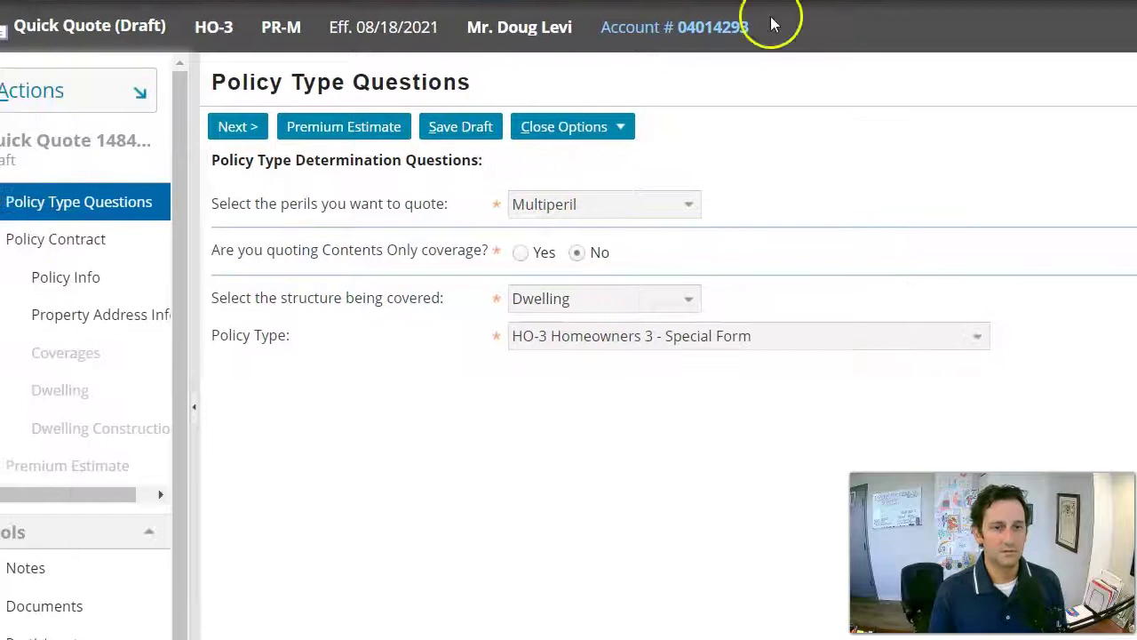
# Advance to Policy Info and set Apply No Prior Insurance Surcharge to No.
pyautogui.click(248, 127)
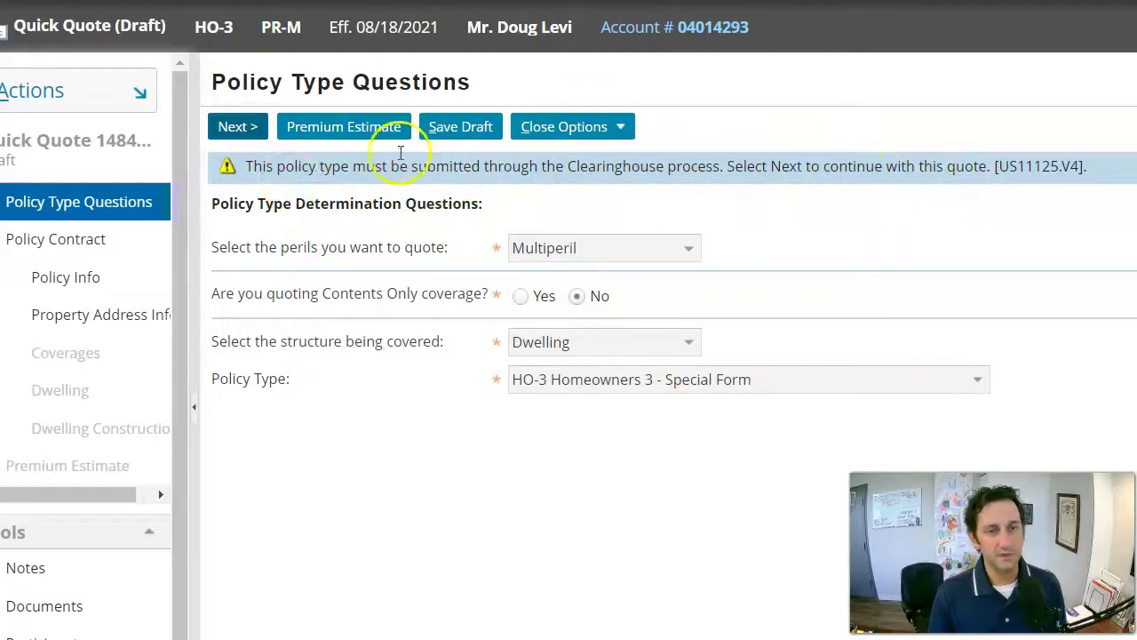
pyautogui.click(238, 126)
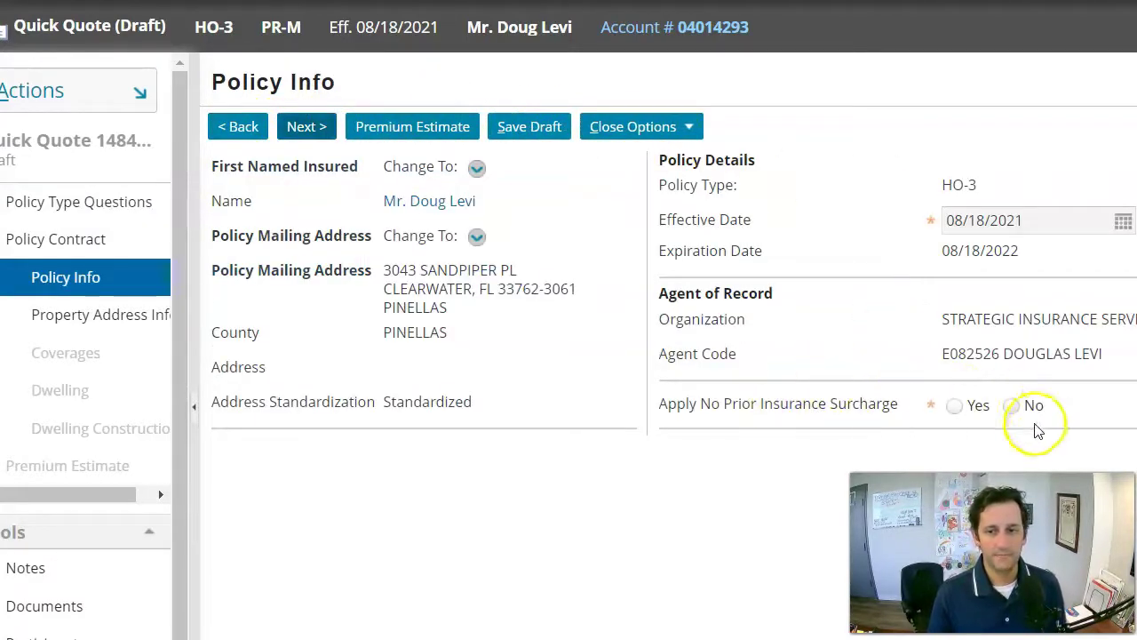
pyautogui.click(1011, 407)
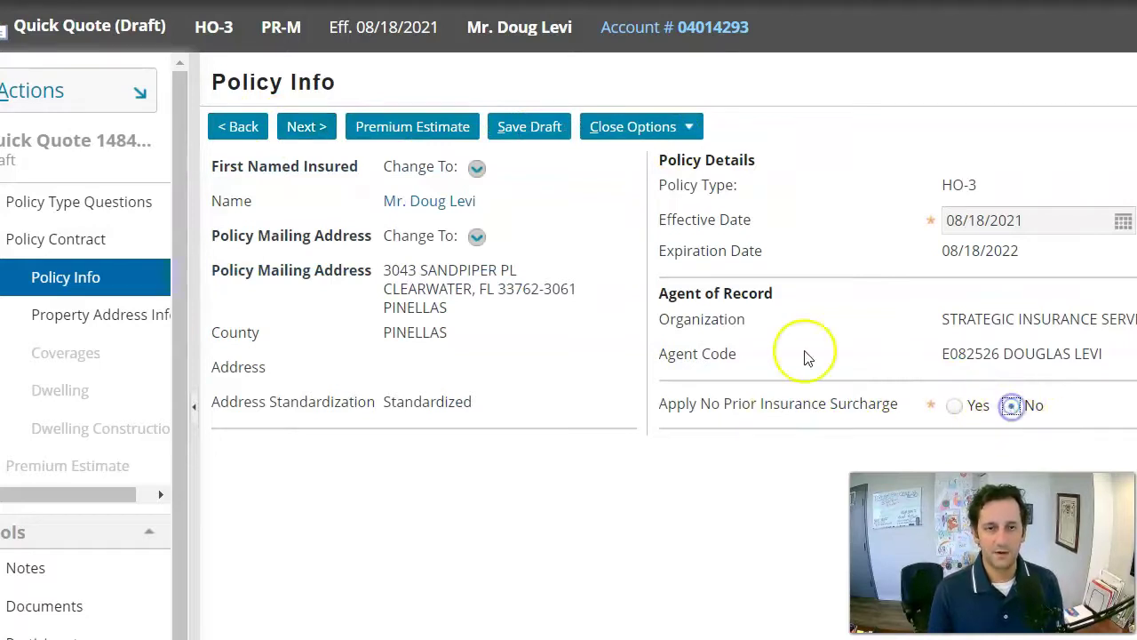
# Continue to Property Address Info and place the cursor in the Address 1 field.
pyautogui.click(286, 131)
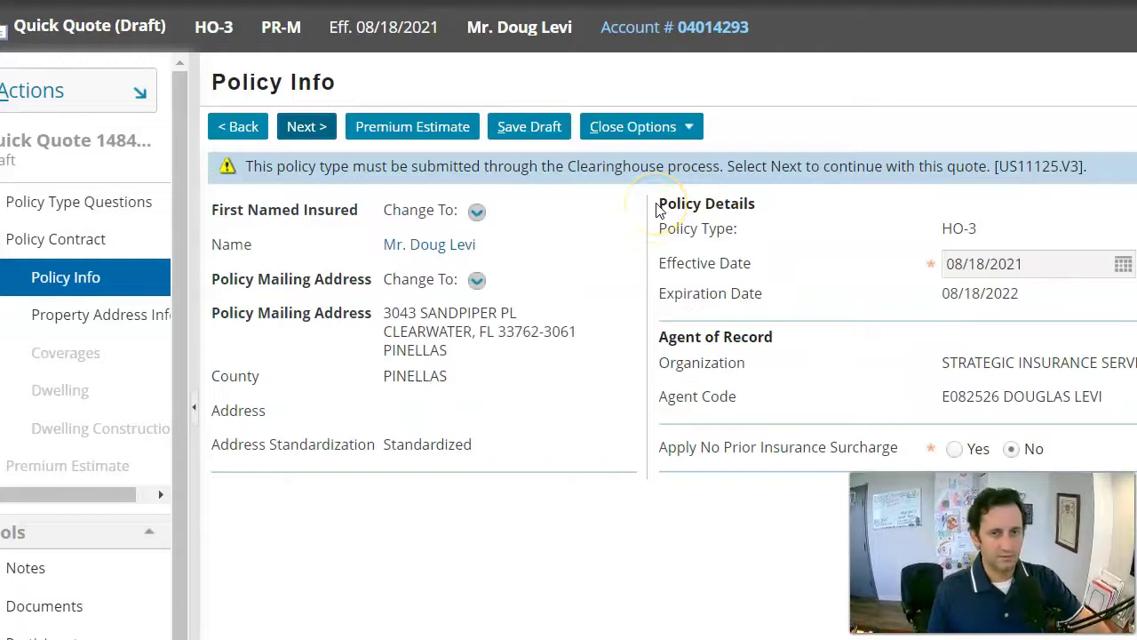
pyautogui.click(308, 125)
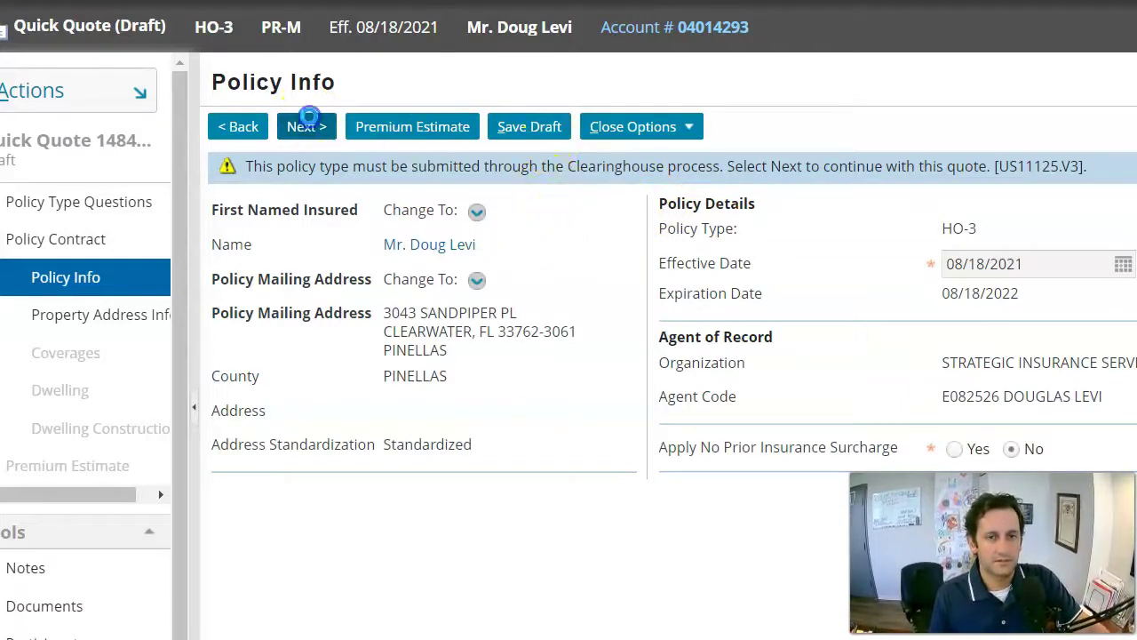
pyautogui.click(493, 220)
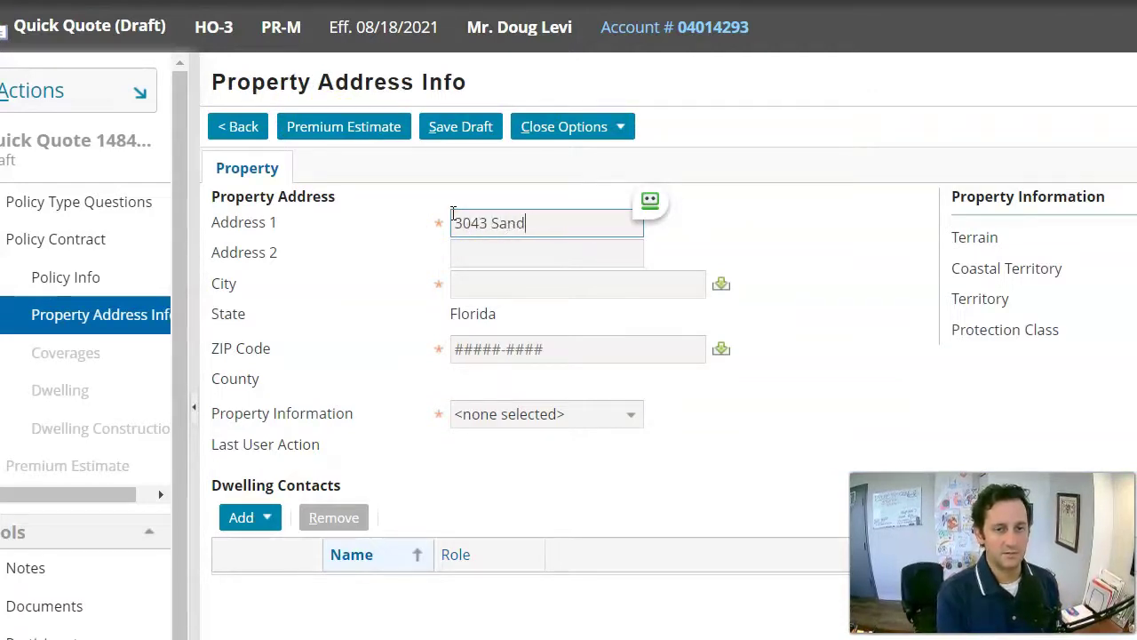
# Enter the property's street address and begin the city.
pyautogui.press('Tab')
pyautogui.press('Tab')
pyautogui.write('C')
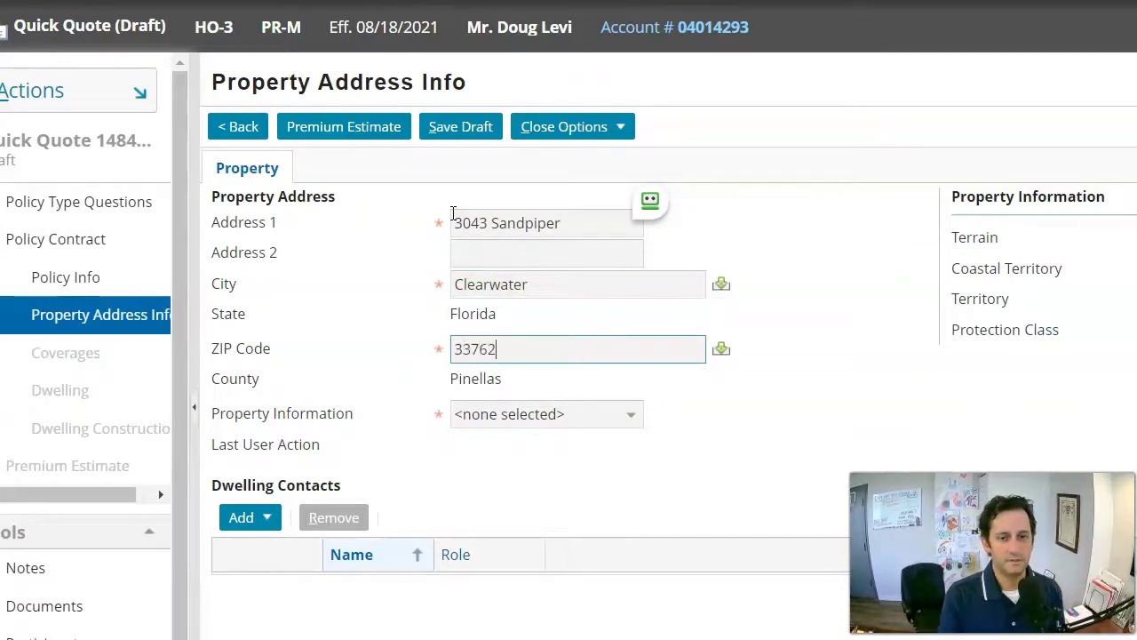
# Retrieve property information, accept the returned address (Terrain B, Territory 81, Protection Class 2), and continue.
pyautogui.click(612, 418)
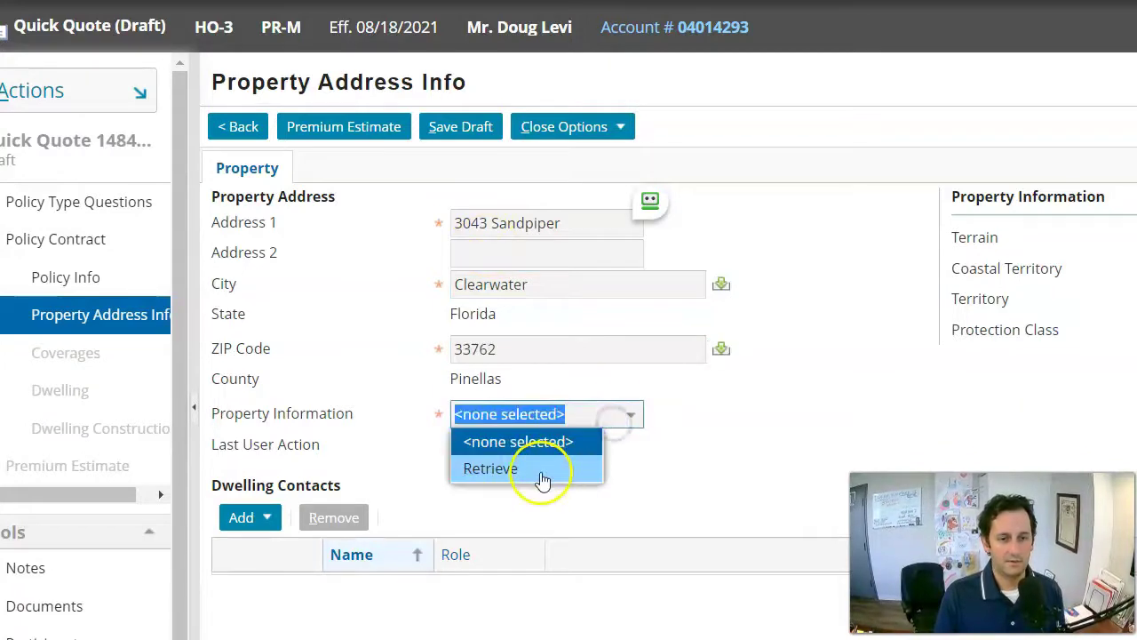
pyautogui.click(540, 469)
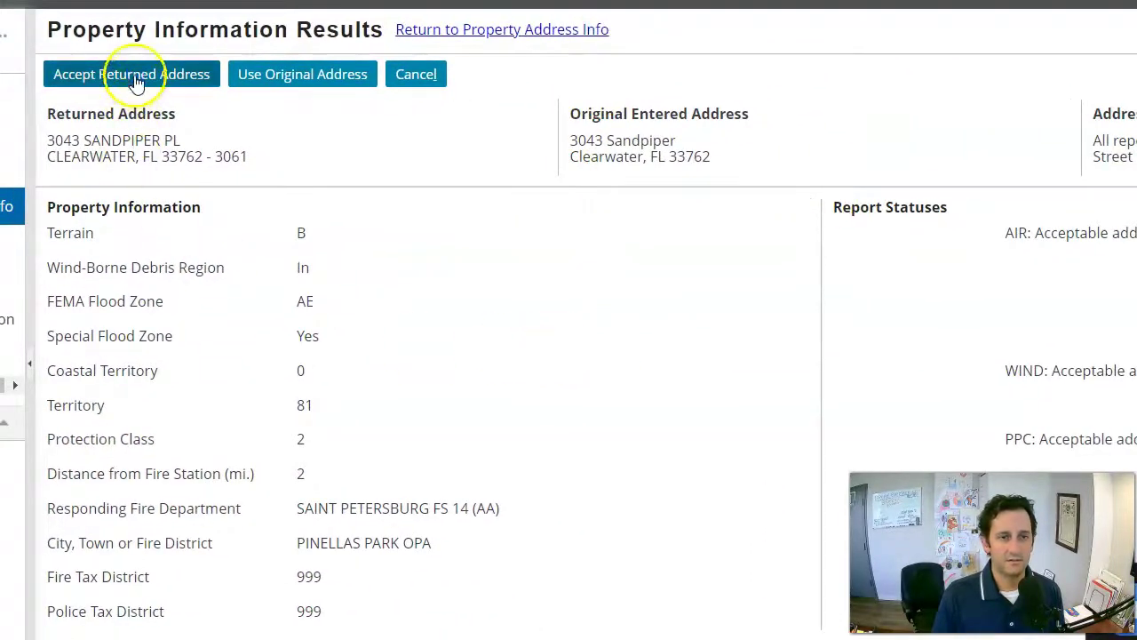
pyautogui.click(133, 73)
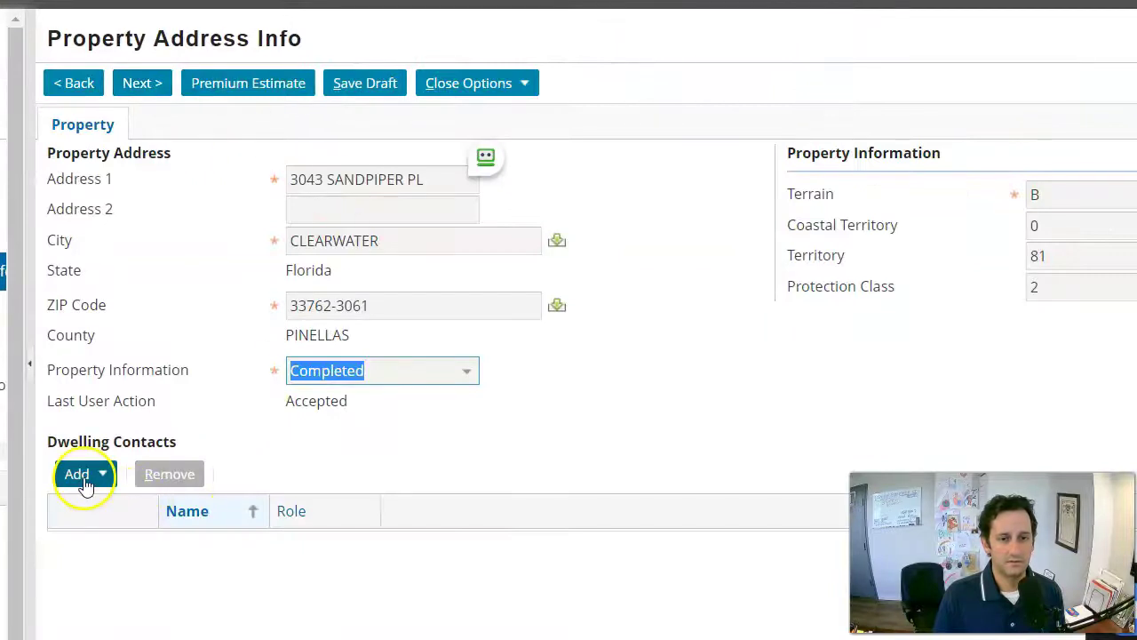
pyautogui.click(140, 81)
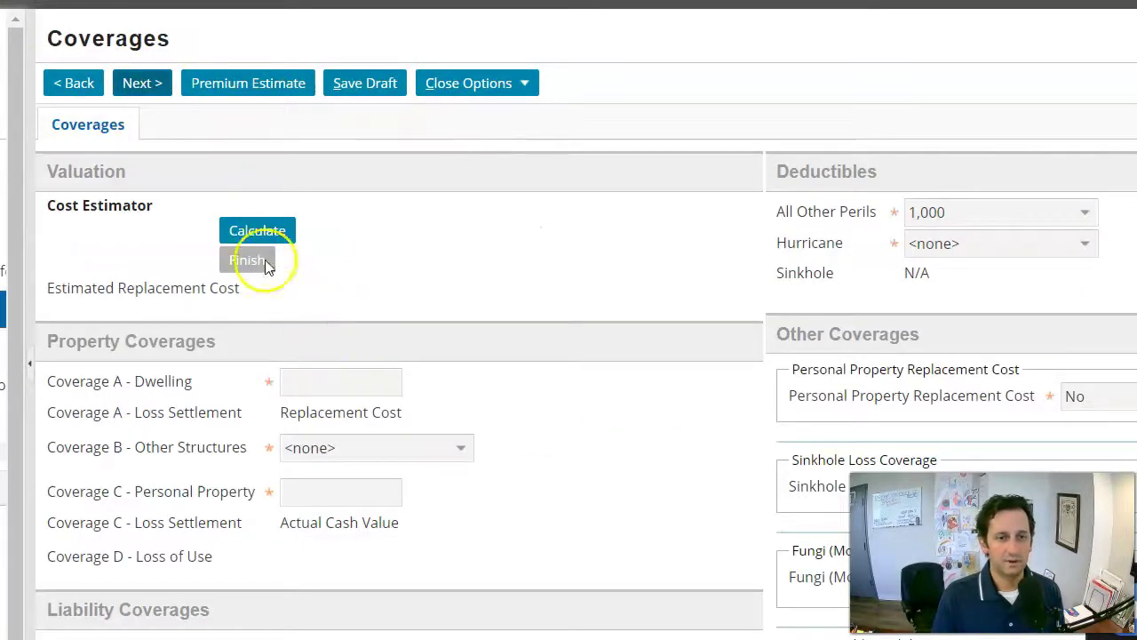
# Launch the Marshall & Swift/Boeckh replacement cost estimate from the Cost Estimator Calculate button.
pyautogui.click(262, 238)
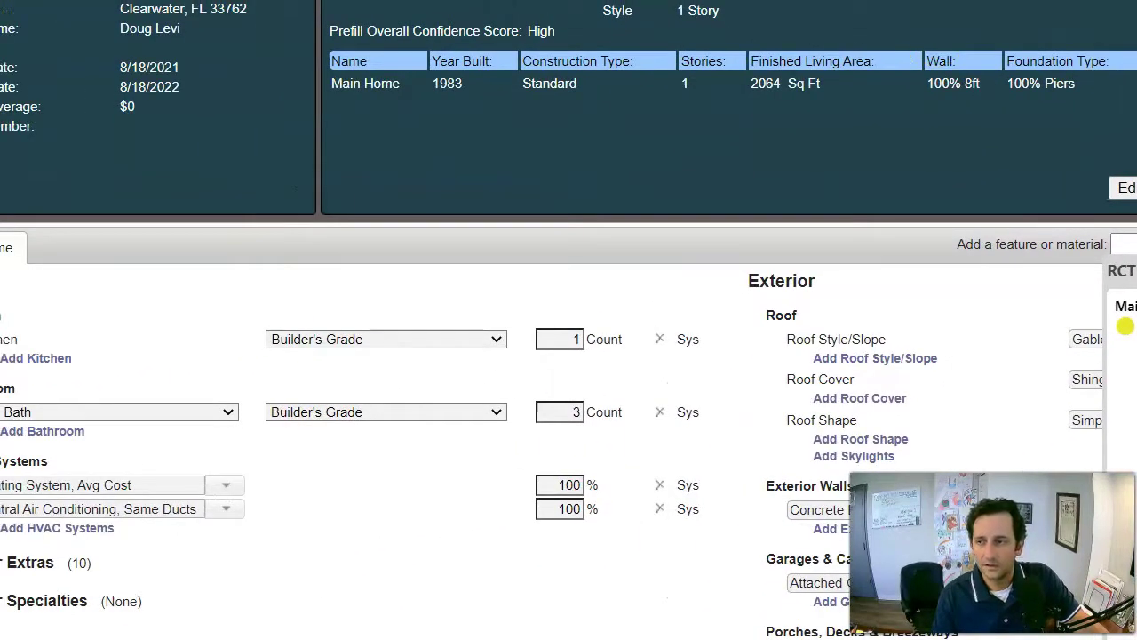
# Expand the Construction Details and Exterior Extras sections of the valuation.
pyautogui.scroll(-2, 926, 406)
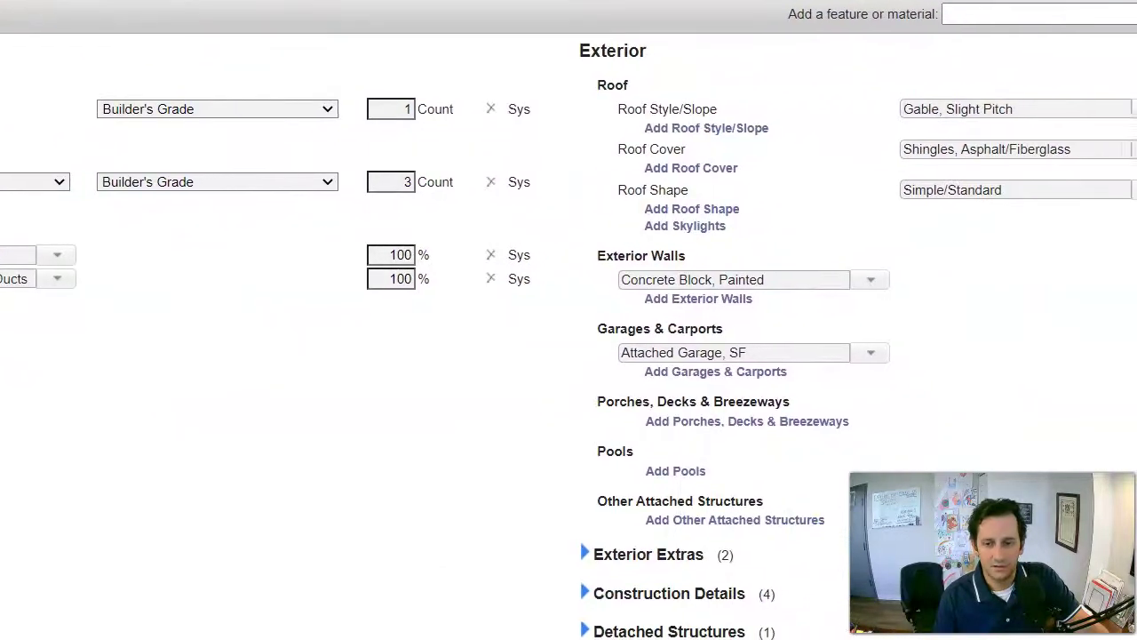
pyautogui.click(613, 592)
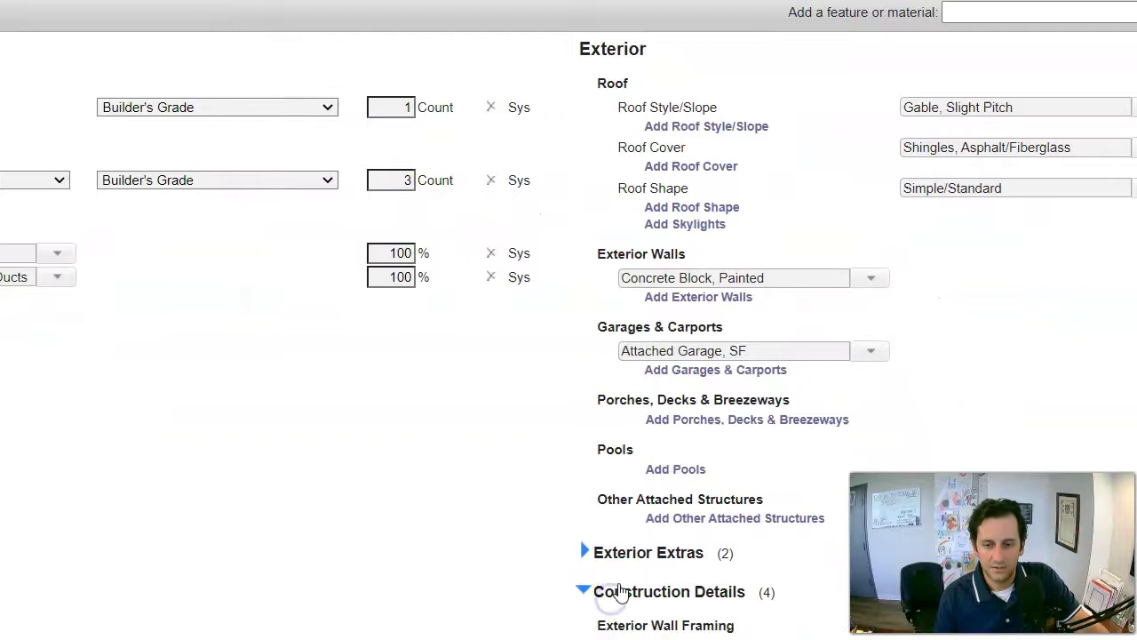
pyautogui.scroll(-4, 634, 488)
pyautogui.scroll(-1, 671, 284)
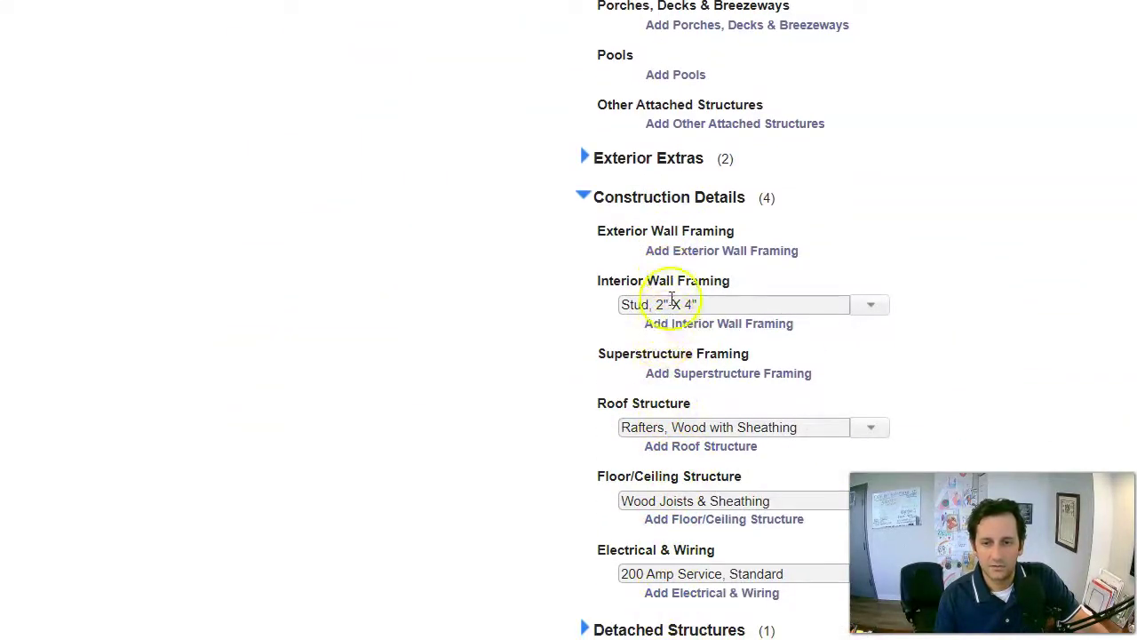
pyautogui.click(651, 160)
# Review the valuation details, checking Floor/Ceiling Structure options without changing them.
pyautogui.scroll(4, 661, 186)
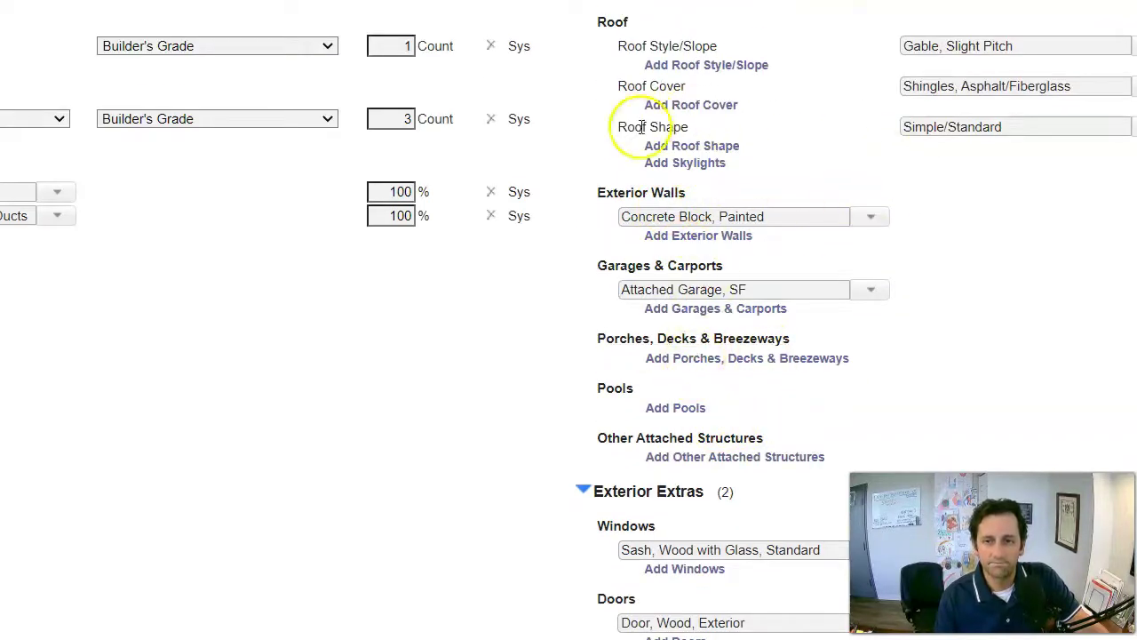
pyautogui.scroll(3, 548, 180)
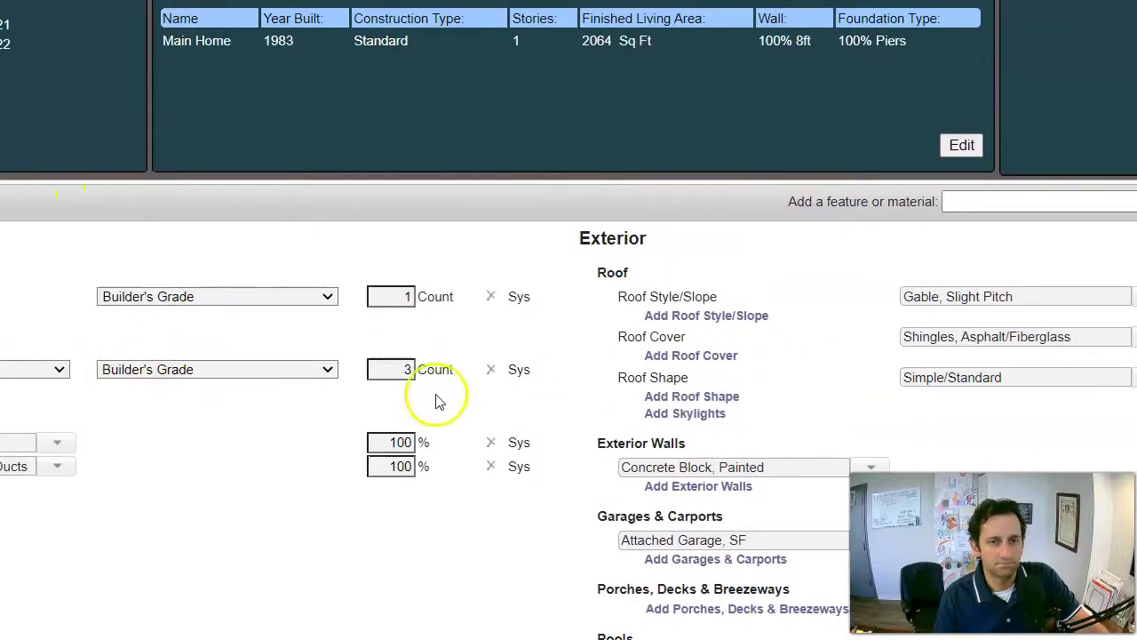
pyautogui.scroll(-10, 594, 429)
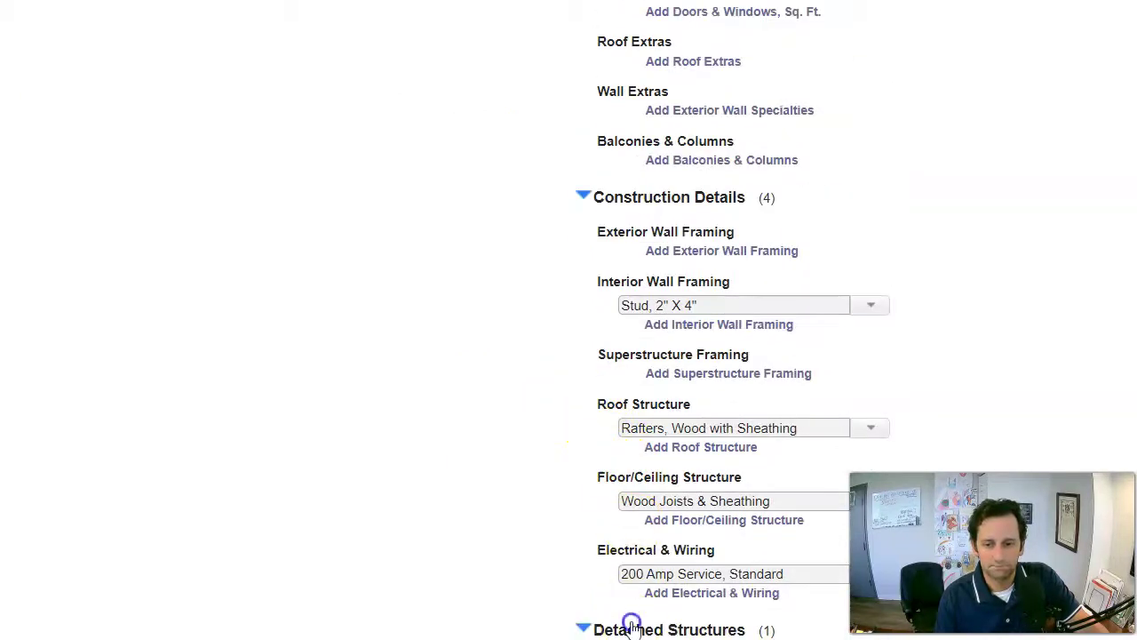
pyautogui.scroll(-3, 632, 604)
pyautogui.scroll(6, 643, 569)
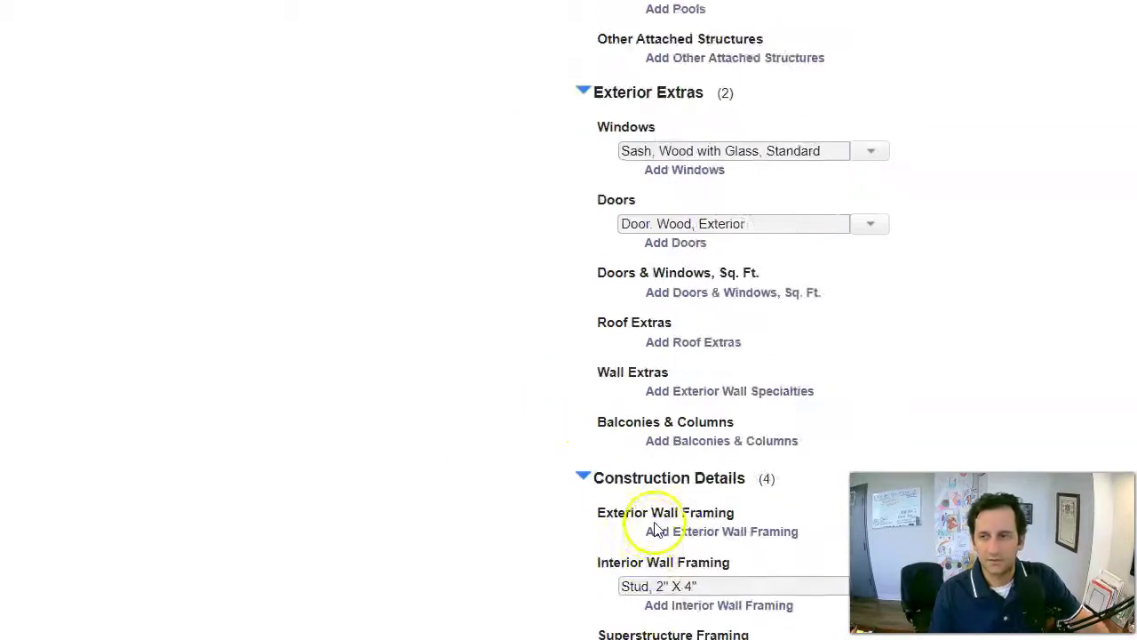
pyautogui.scroll(10, 654, 529)
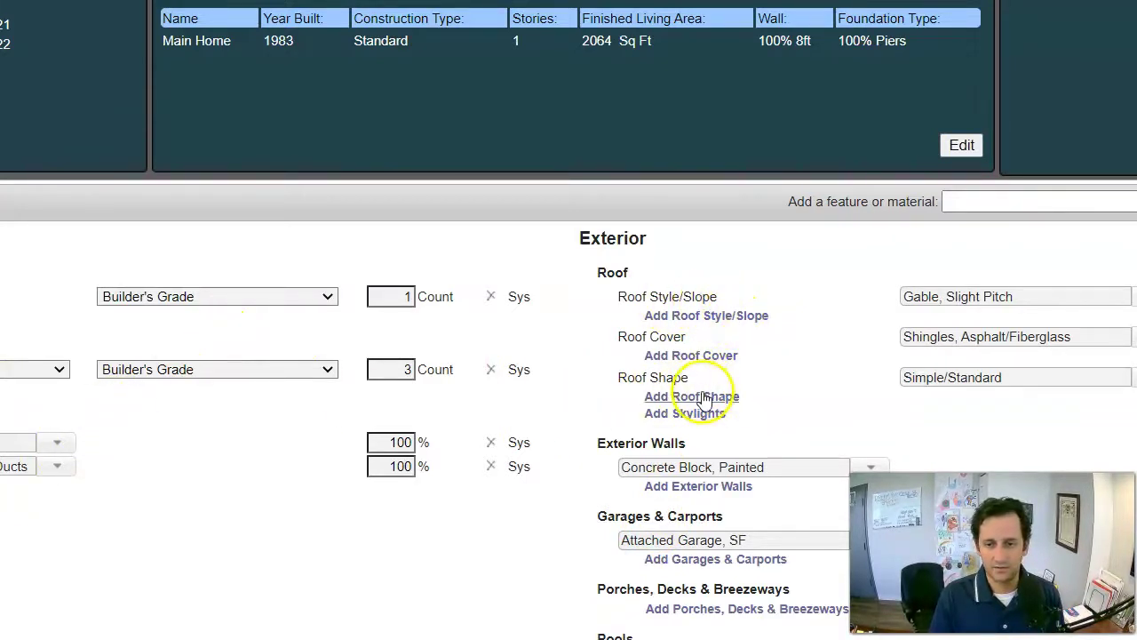
pyautogui.scroll(-1, 701, 400)
pyautogui.scroll(-2, 715, 419)
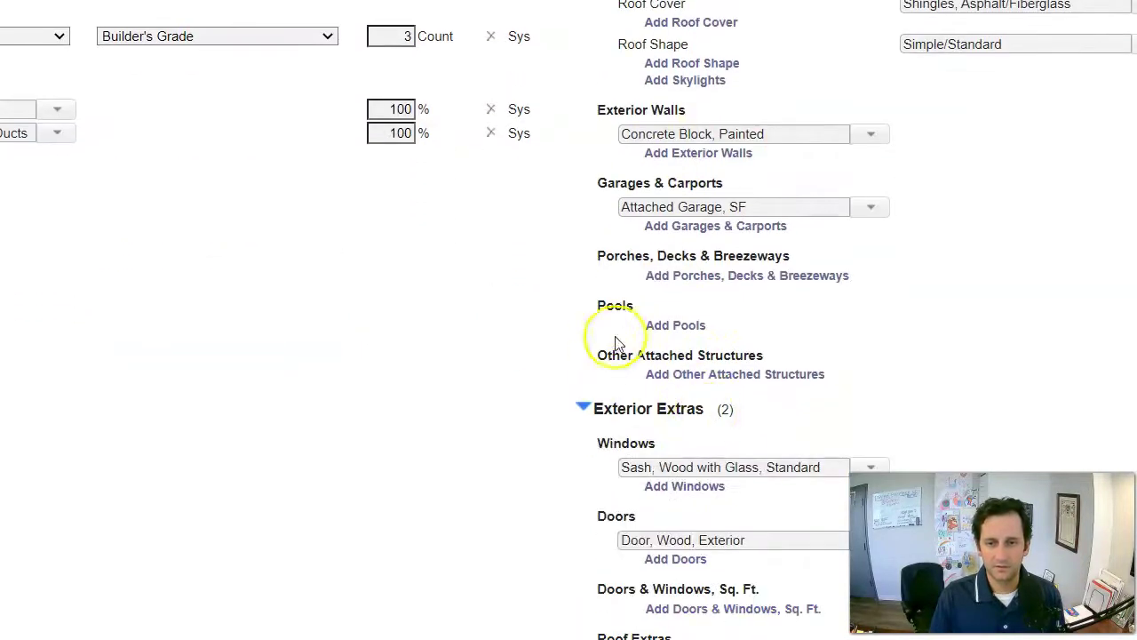
pyautogui.scroll(-1, 688, 382)
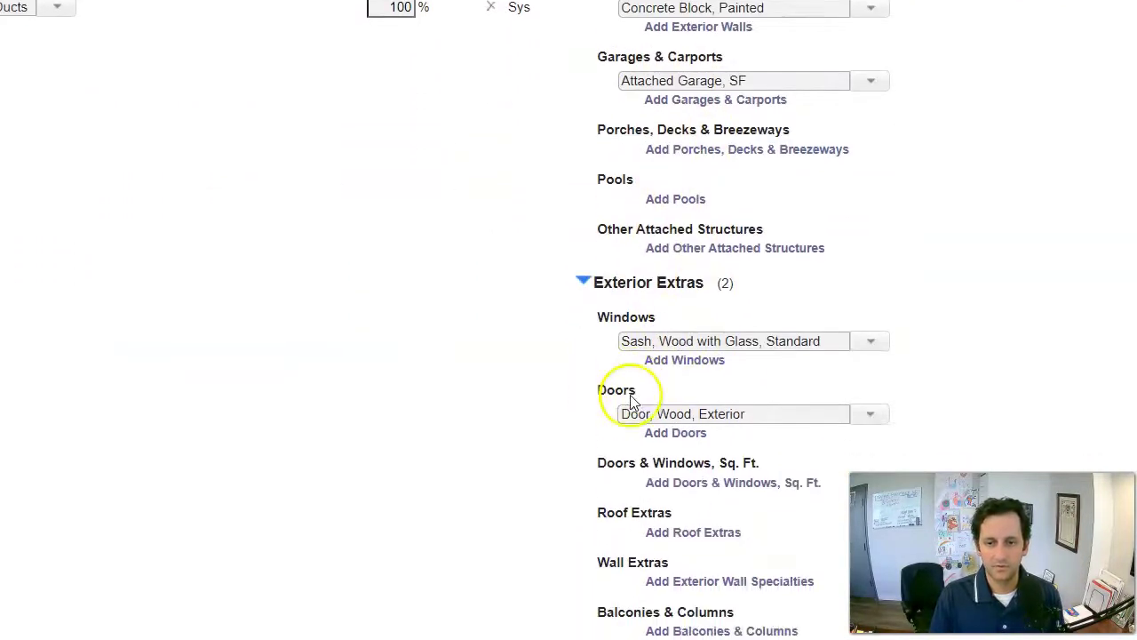
pyautogui.scroll(-2, 630, 399)
pyautogui.scroll(-1, 666, 378)
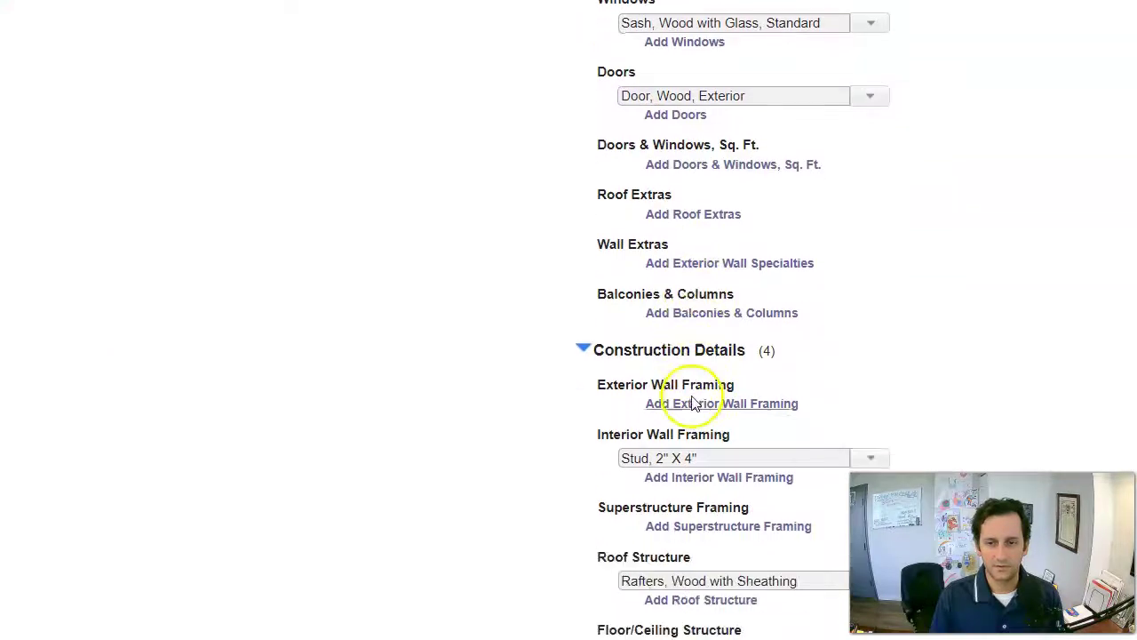
pyautogui.scroll(-1, 693, 403)
pyautogui.scroll(-1, 688, 363)
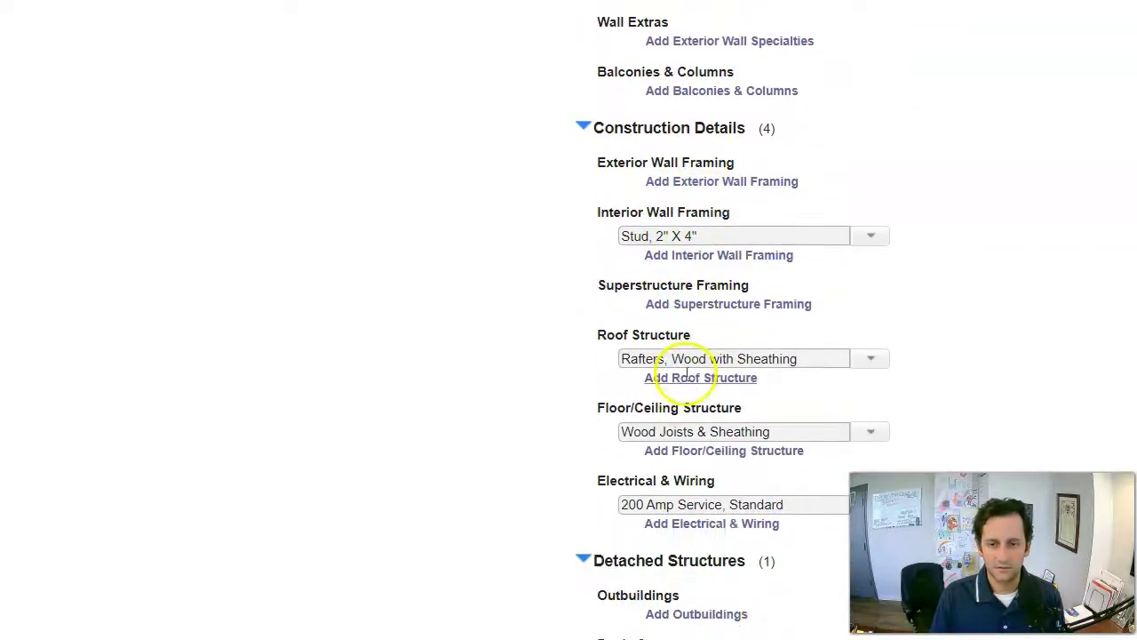
pyautogui.scroll(-1, 687, 373)
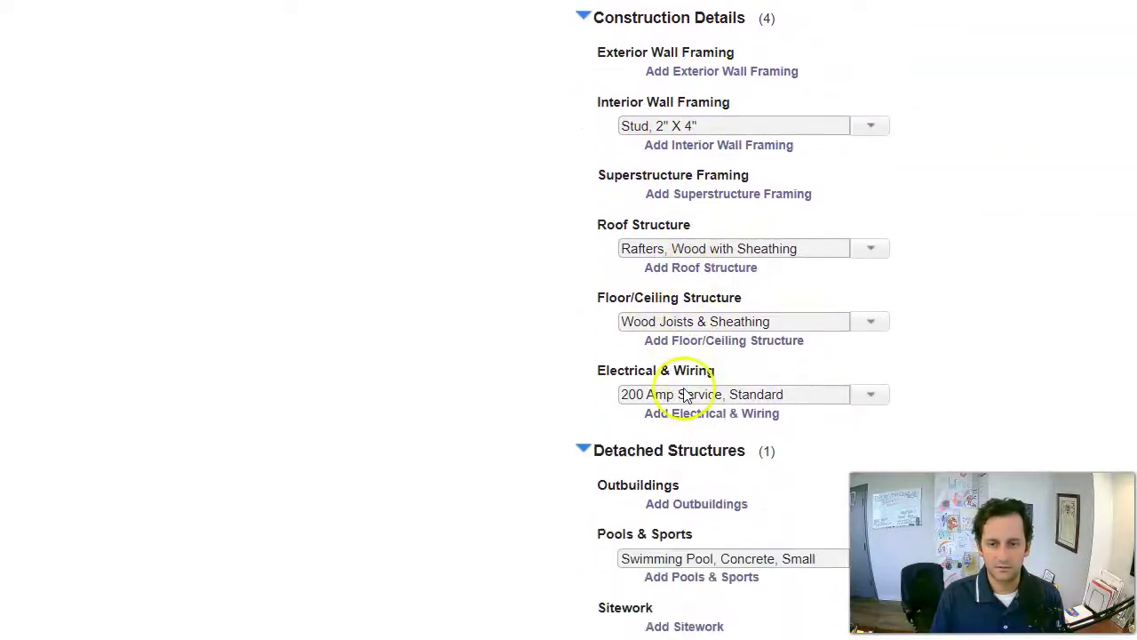
pyautogui.click(871, 321)
pyautogui.scroll(-1, 957, 279)
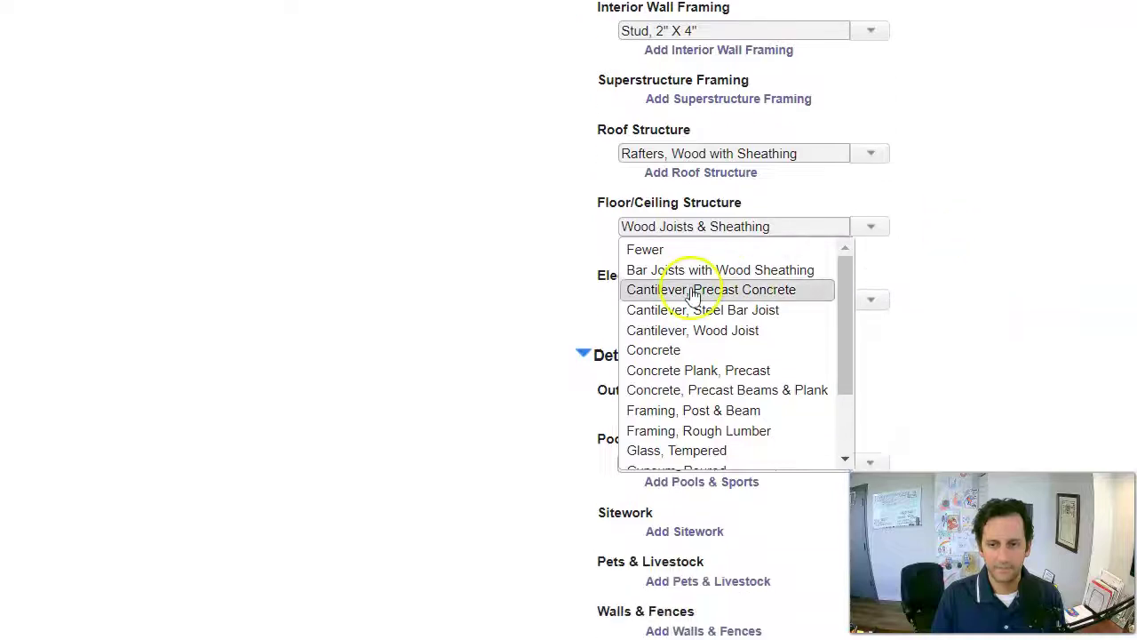
pyautogui.click(486, 280)
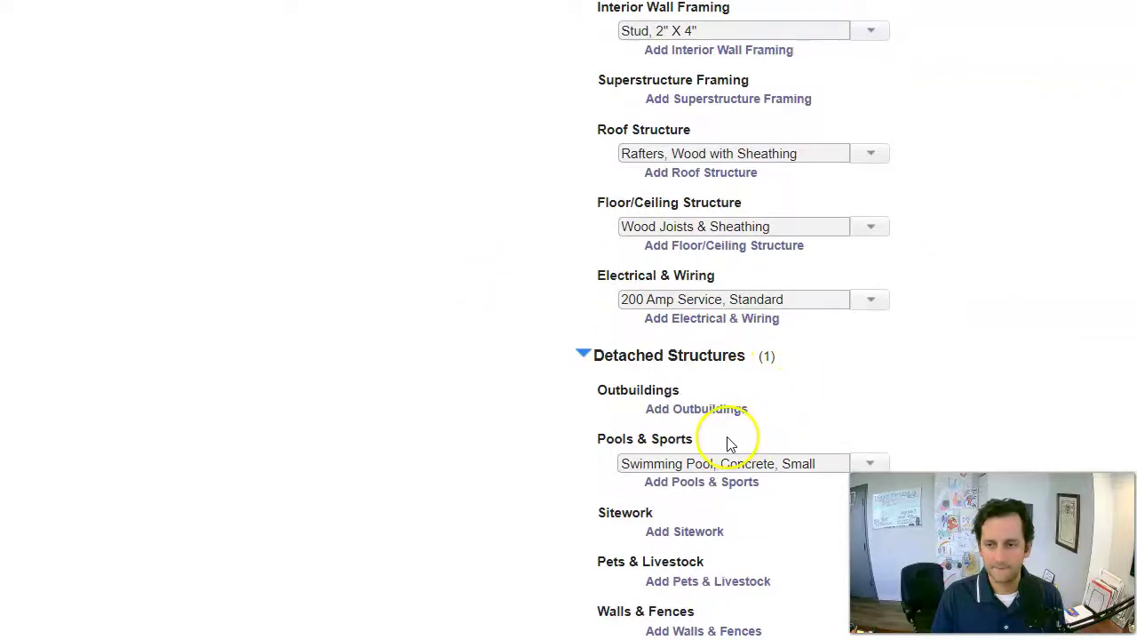
pyautogui.scroll(10, 729, 444)
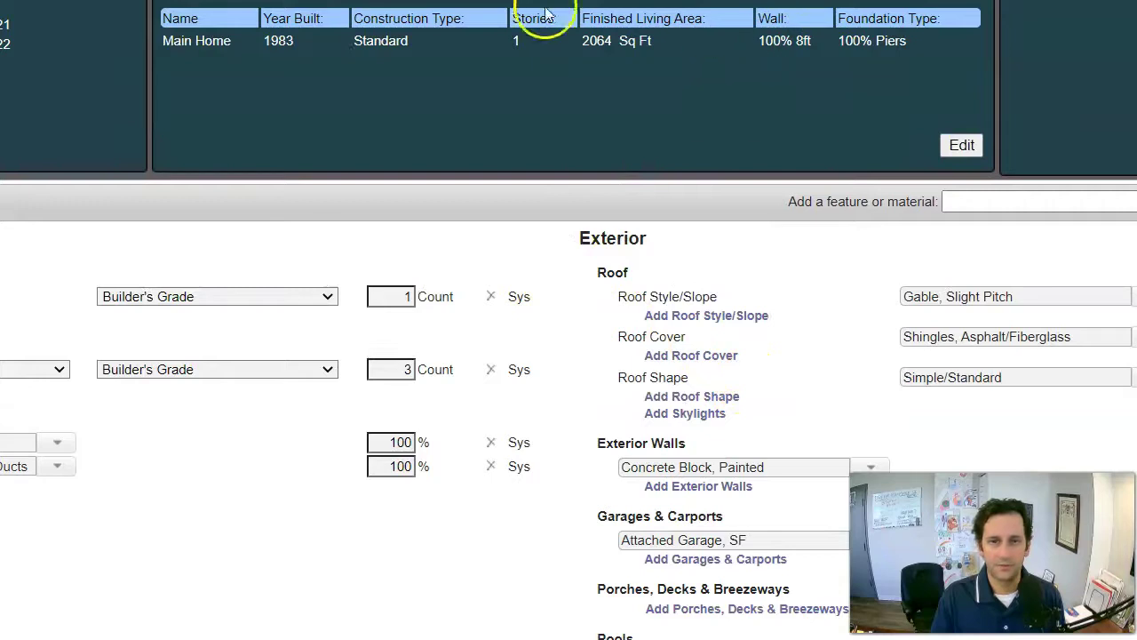
# Change the Main Home's foundation type to 100% Slab at Grade.
pyautogui.click(962, 144)
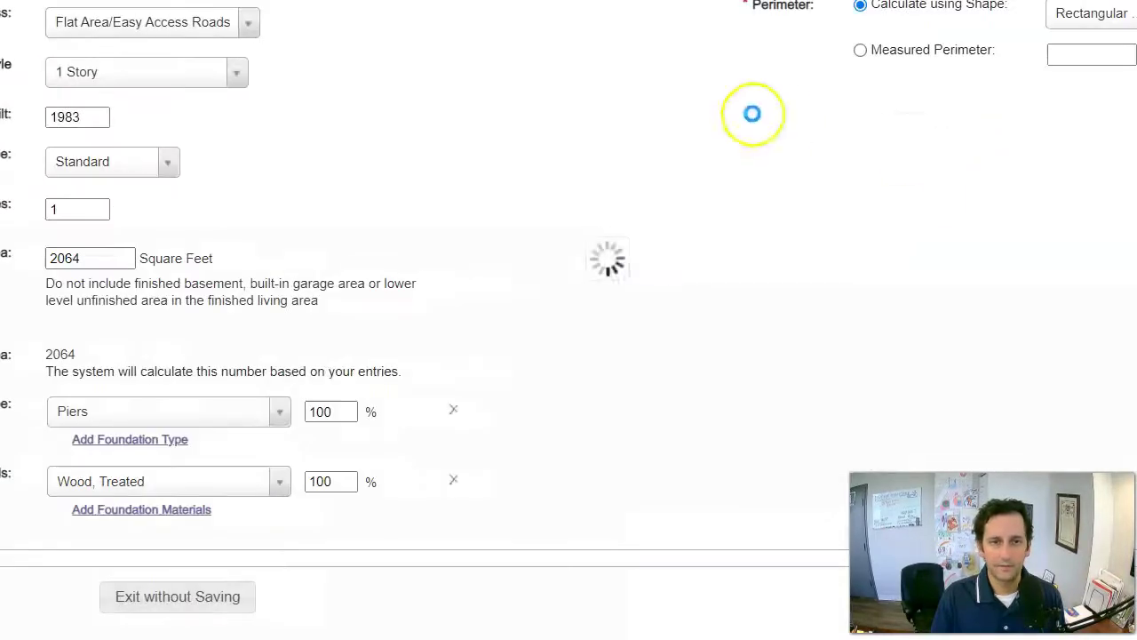
pyautogui.click(279, 411)
pyautogui.scroll(5, 263, 469)
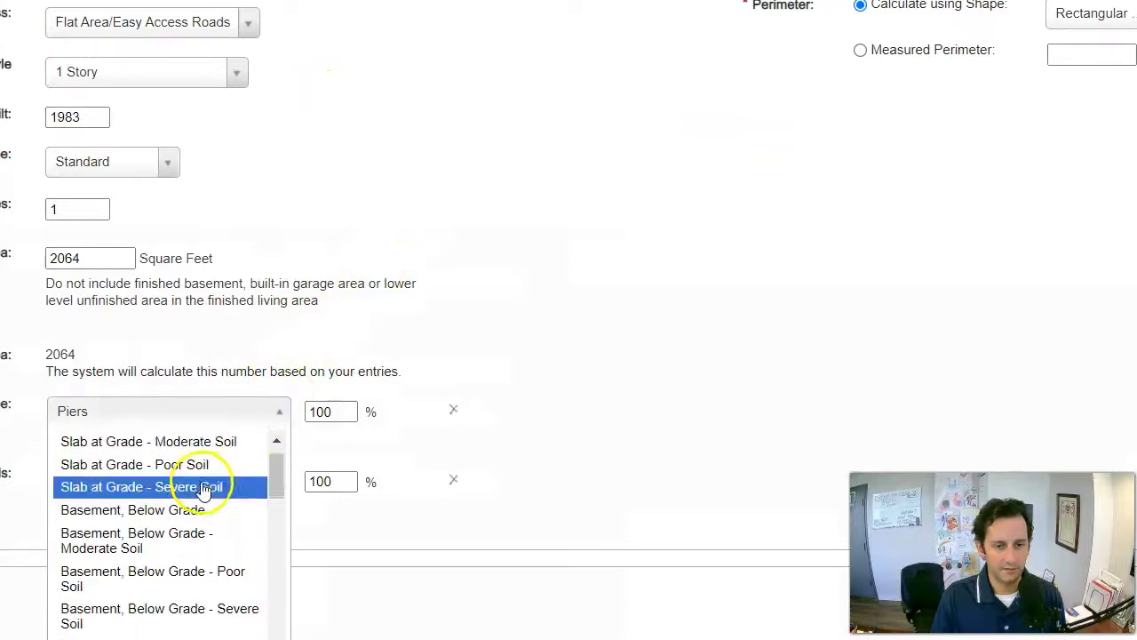
pyautogui.click(184, 441)
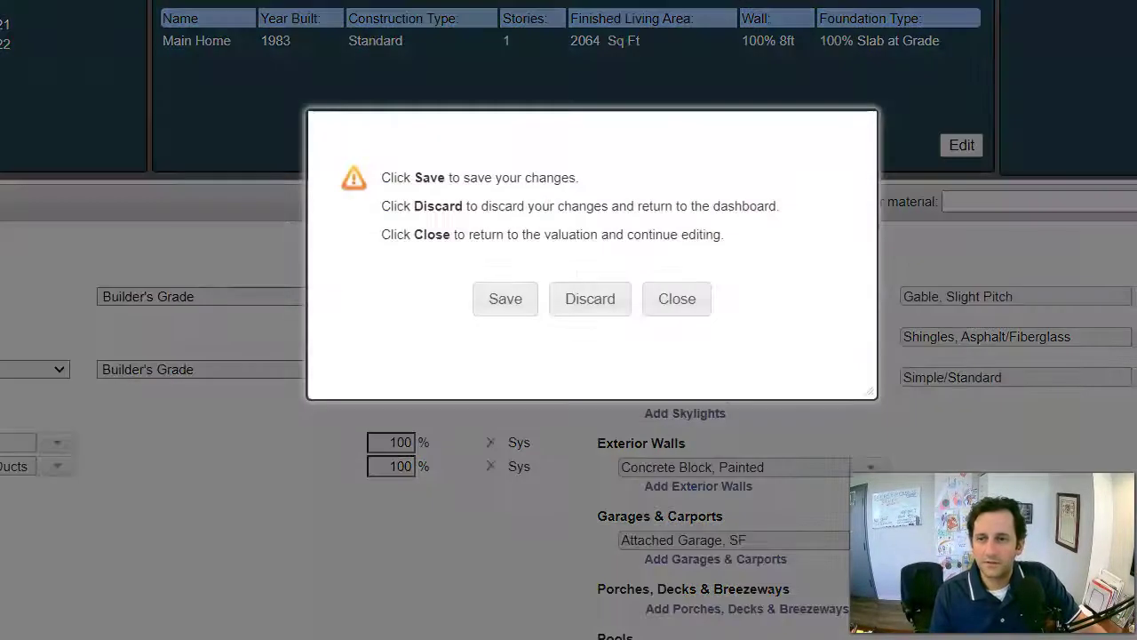
# Save the valuation, finish the estimate on Coverages, and reopen the cost estimator.
pyautogui.click(518, 297)
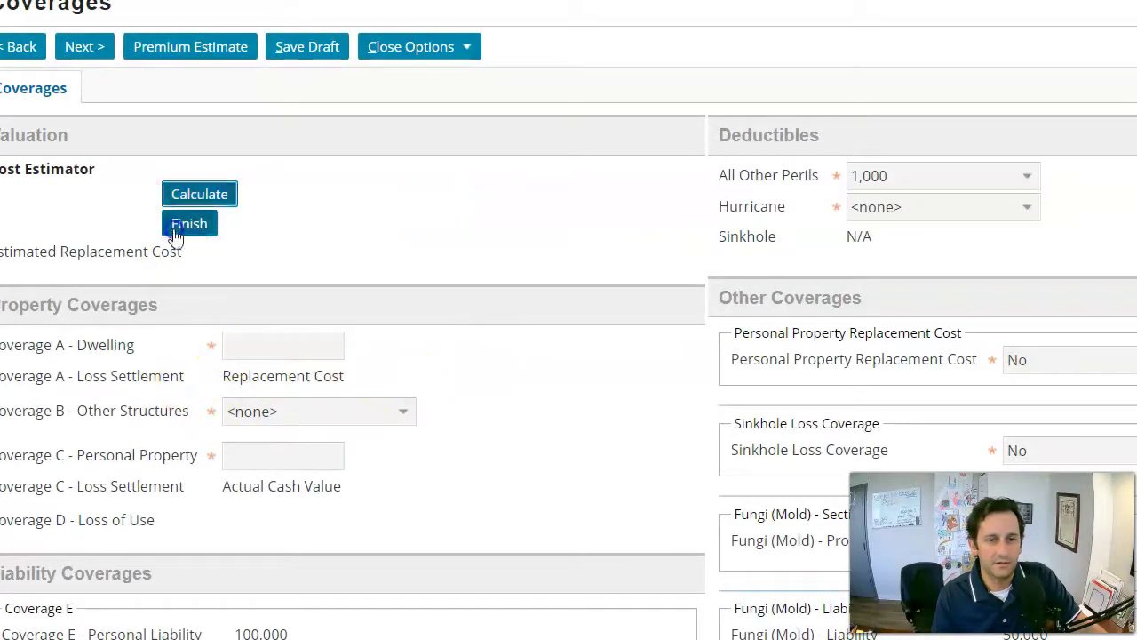
pyautogui.click(174, 227)
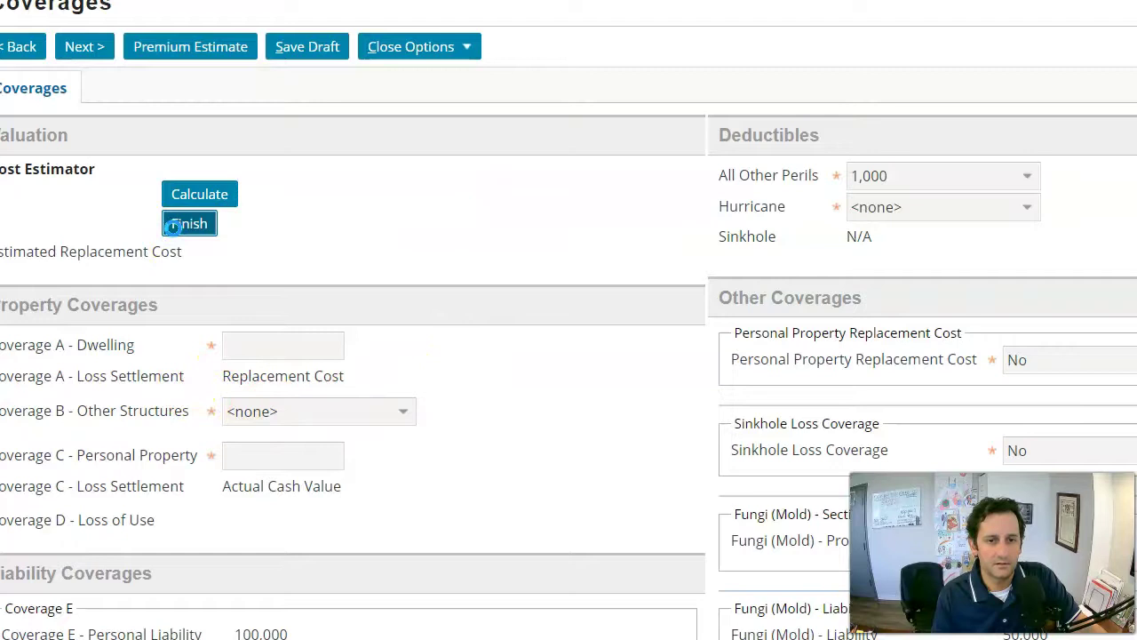
pyautogui.click(204, 192)
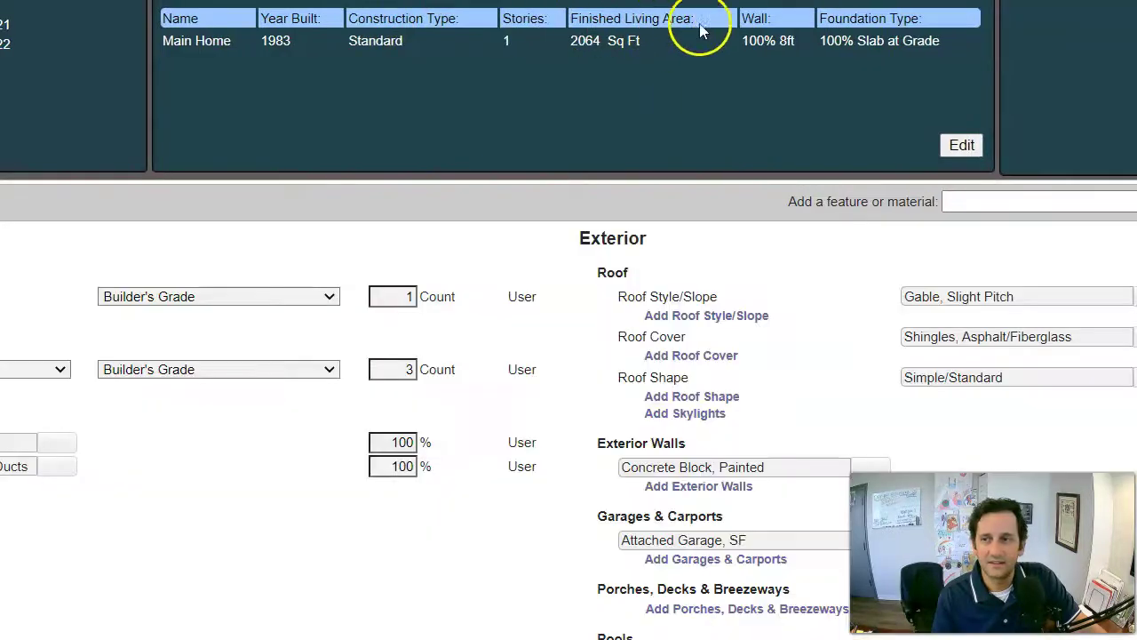
# Edit the main home and change its foundation material from Wood, Treated to Concrete.
pyautogui.moveTo(1011, 313)
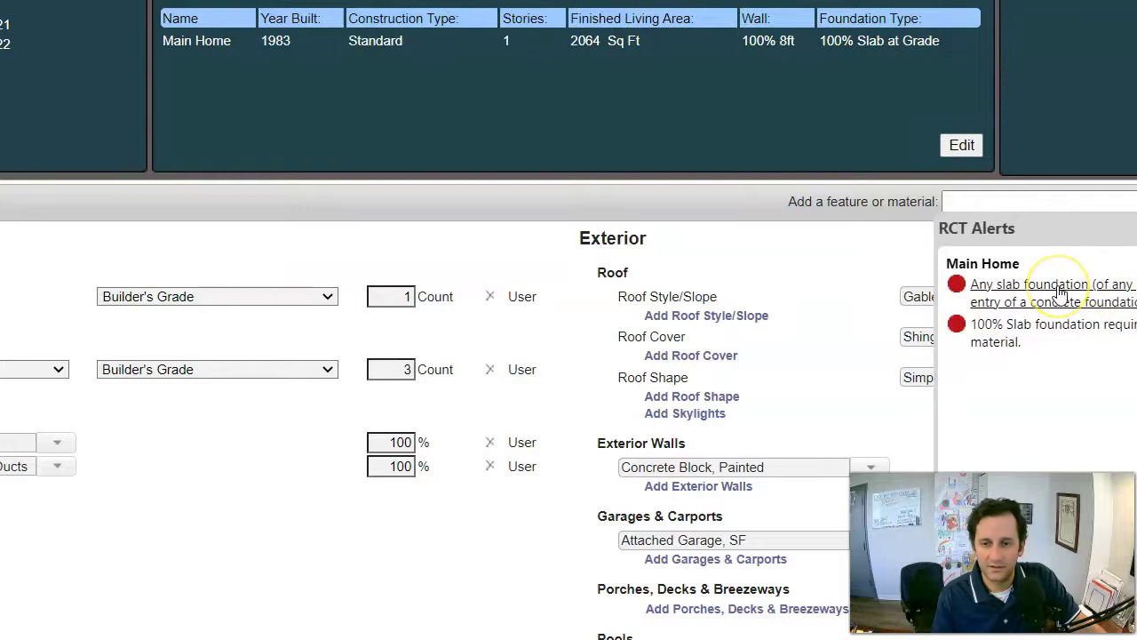
pyautogui.click(965, 153)
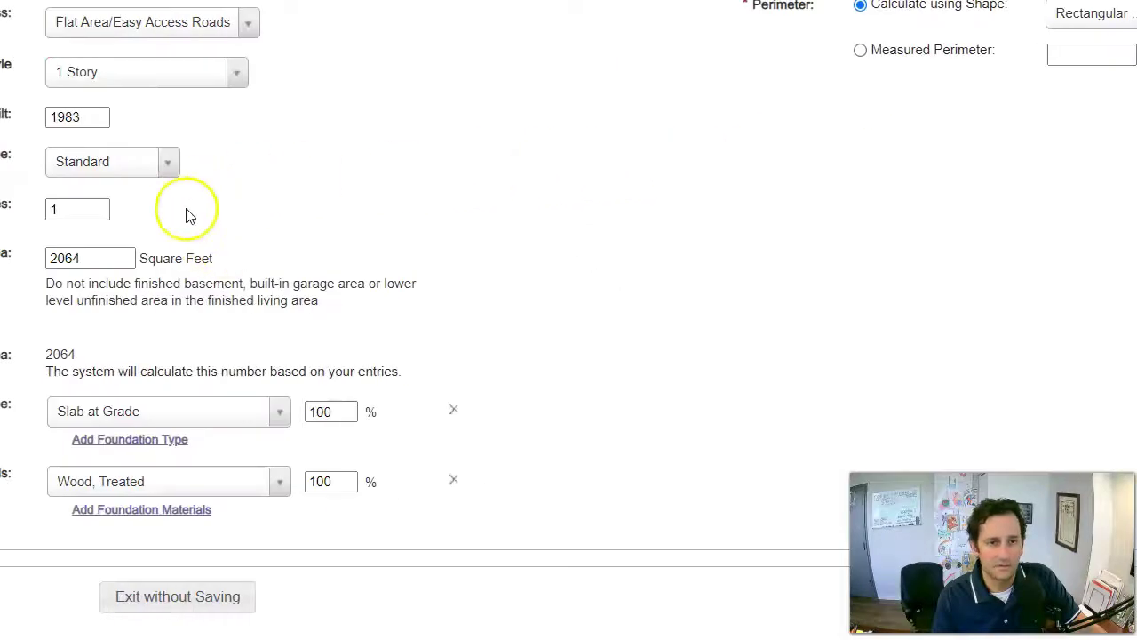
pyautogui.click(279, 482)
pyautogui.click(197, 510)
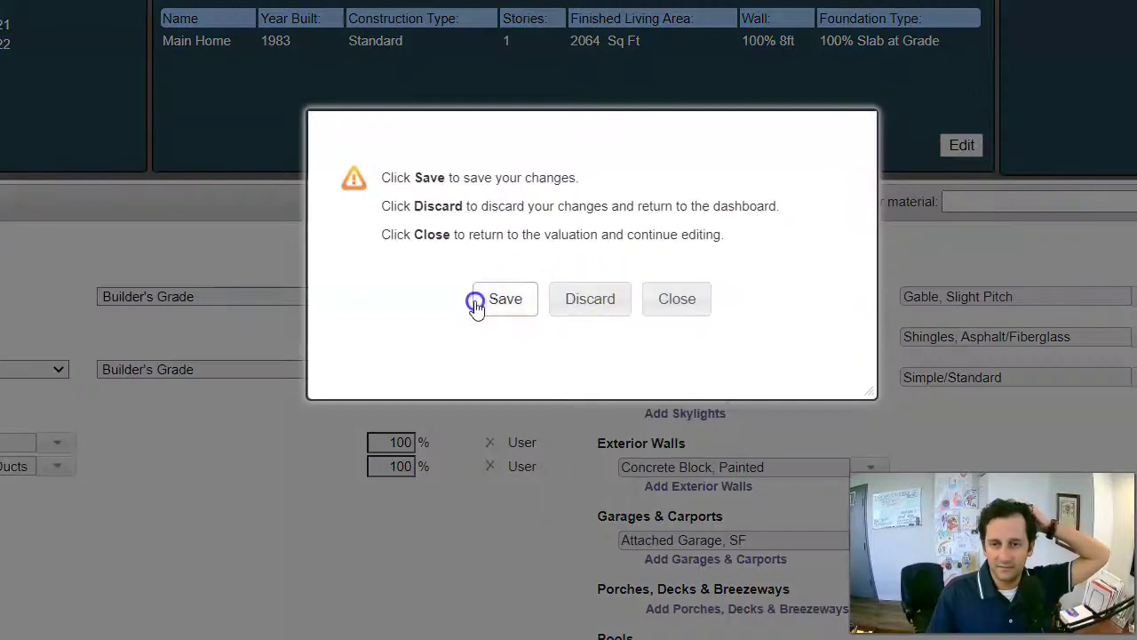
# Save the valuation and import the 283,300 replacement cost into Coverage A - Dwelling.
pyautogui.click(477, 300)
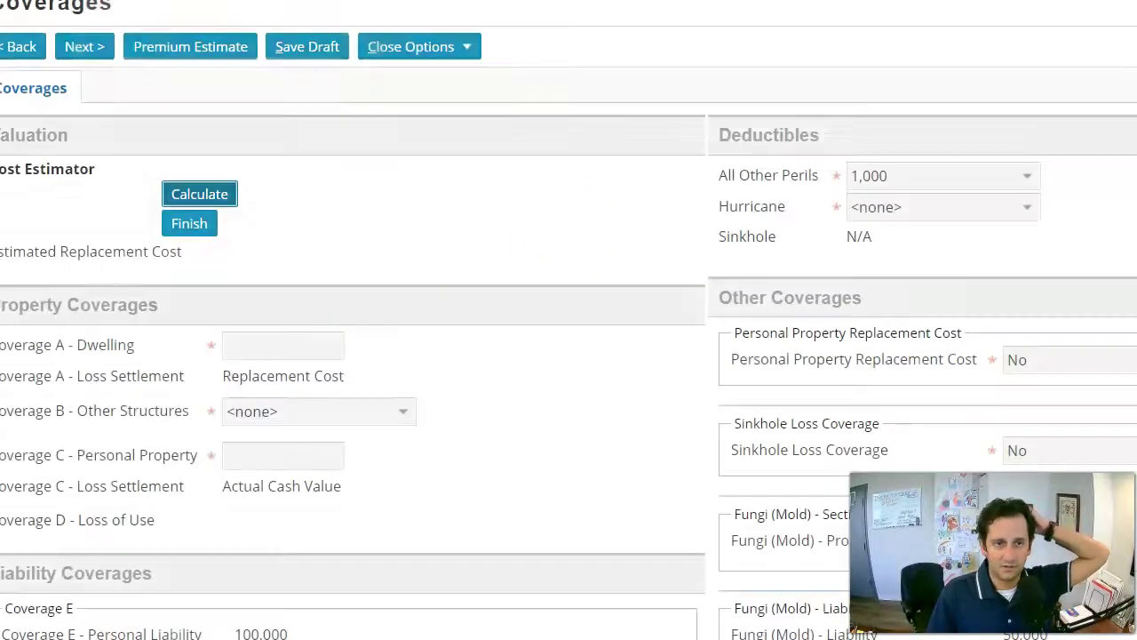
pyautogui.click(189, 224)
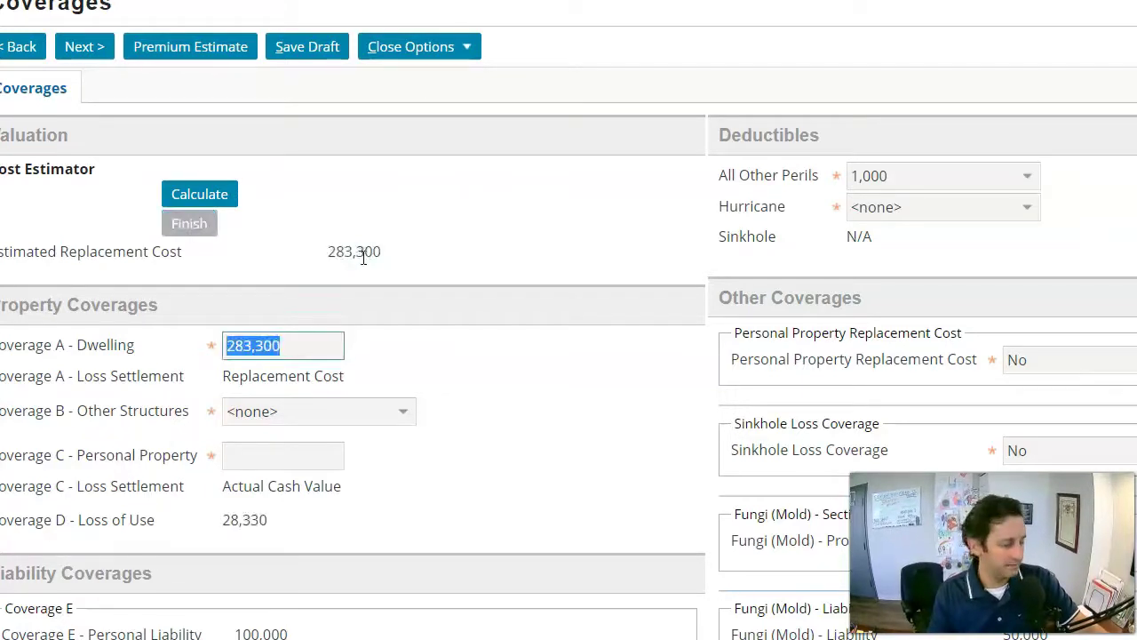
# Set Coverage B - Other Structures to 2% and Coverage C to 141,500.
pyautogui.scroll(-1, 489, 322)
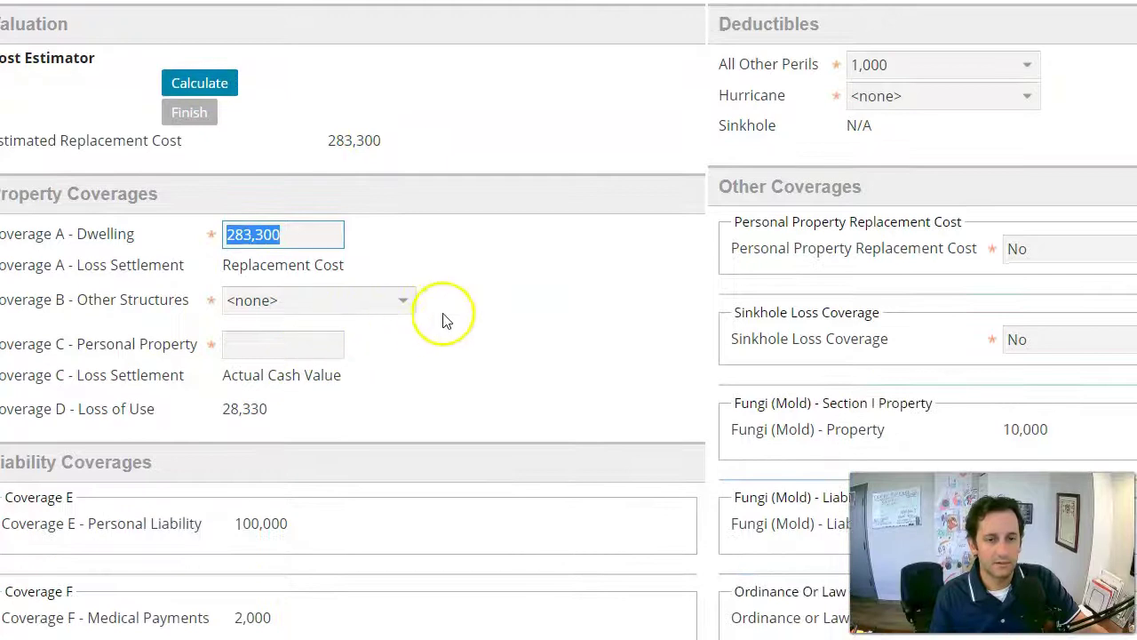
pyautogui.click(385, 301)
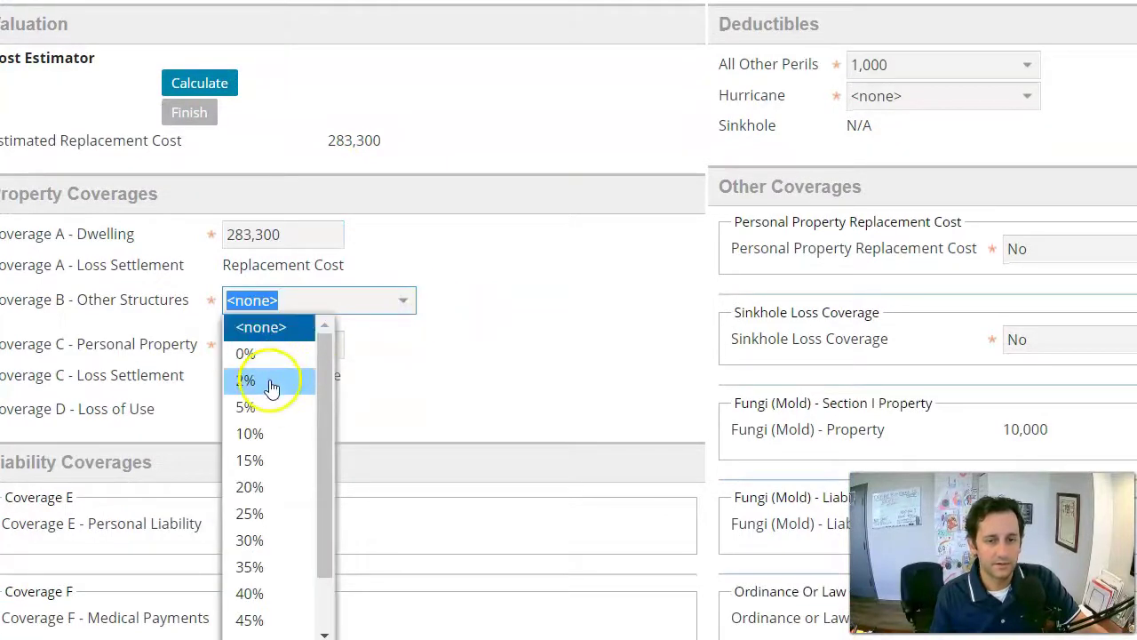
pyautogui.click(271, 380)
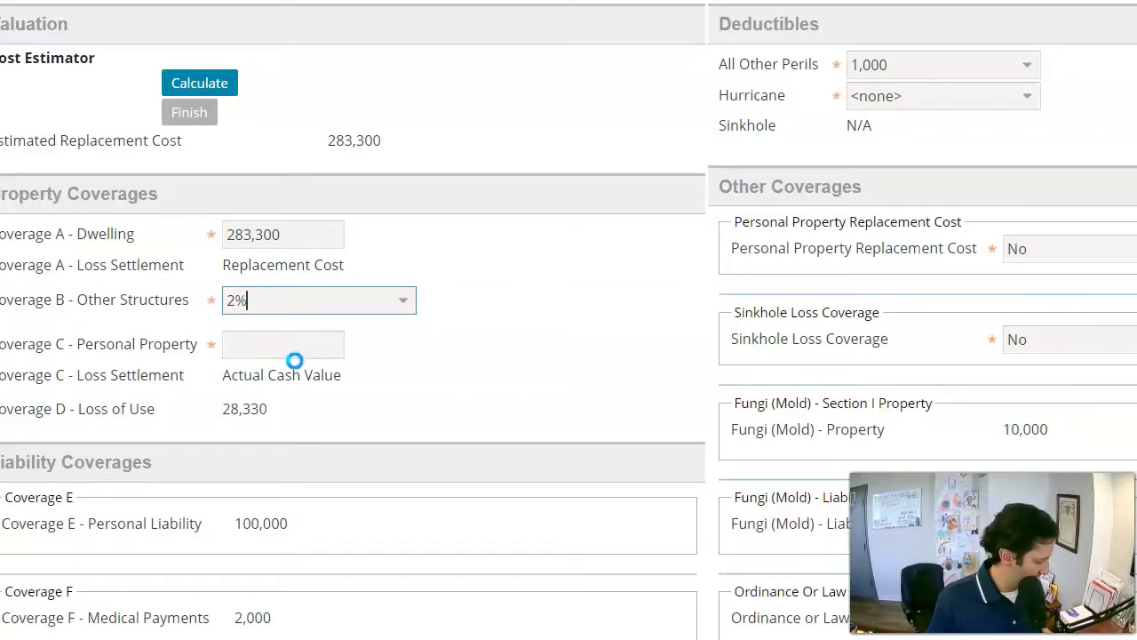
pyautogui.click(305, 353)
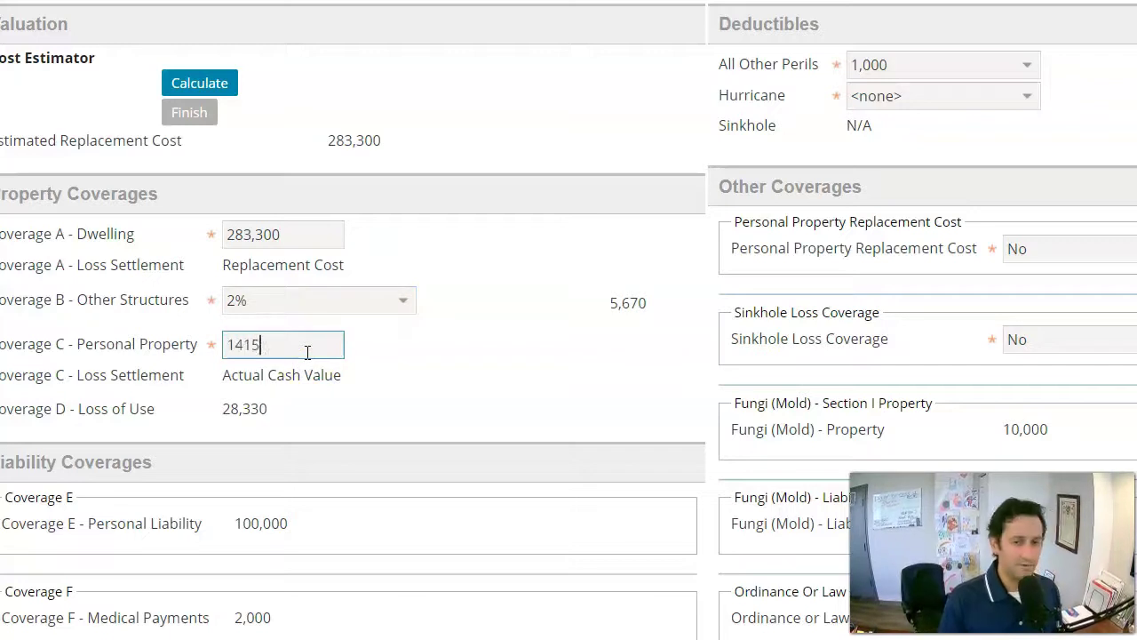
pyautogui.write('141500')
pyautogui.press('Tab')
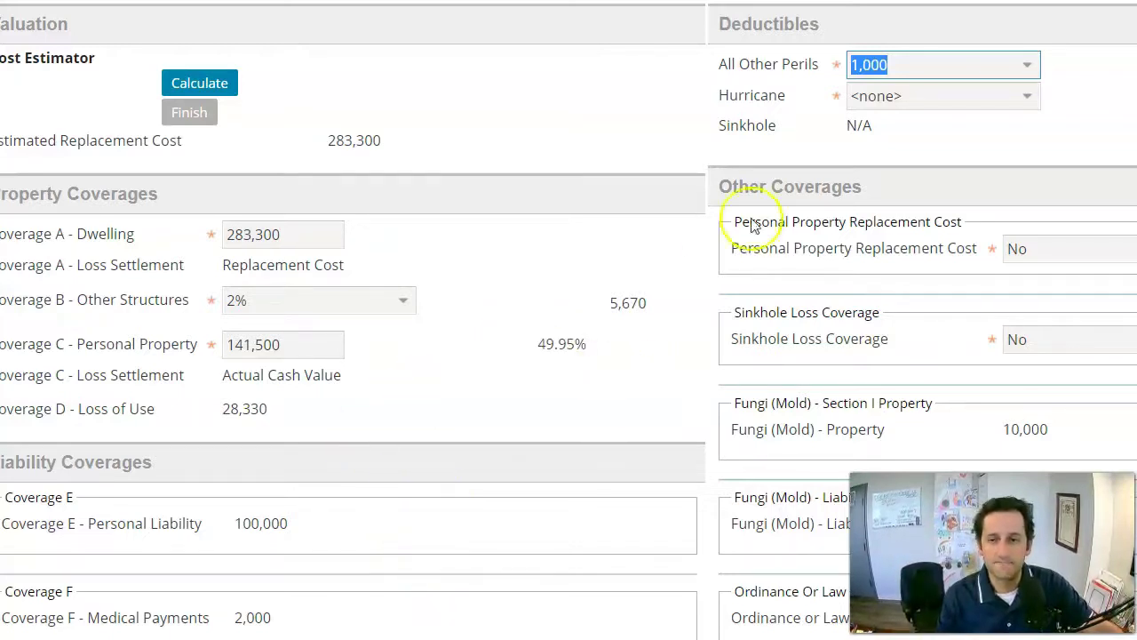
# Choose a 2,500 All Other Perils deductible, 2% Hurricane deductible, and personal property replacement cost Yes.
pyautogui.click(1027, 66)
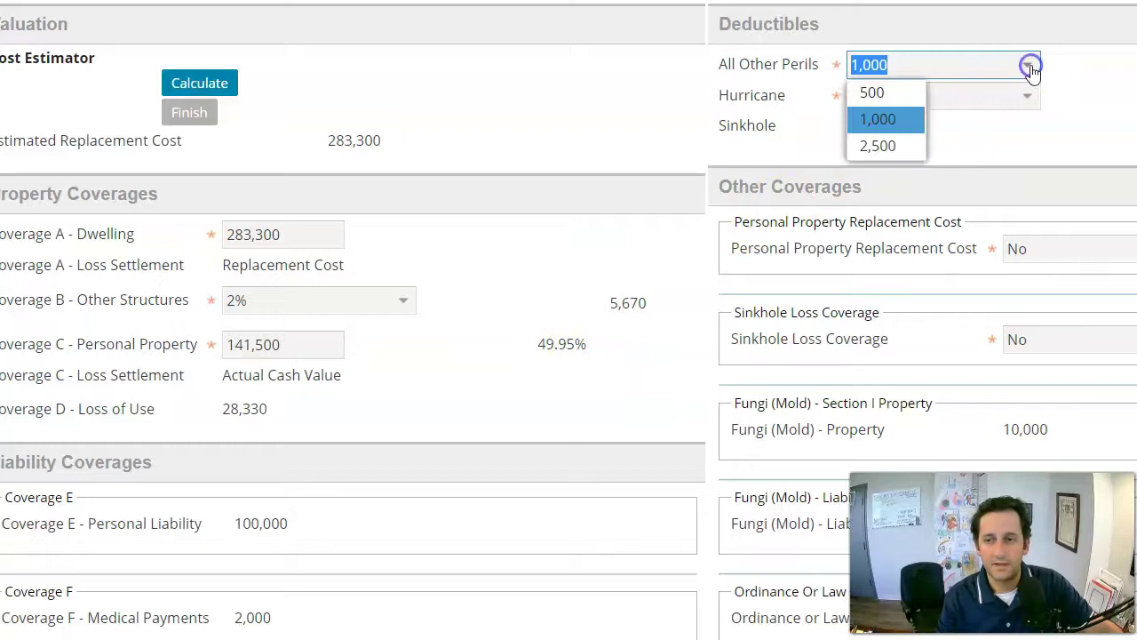
pyautogui.click(905, 142)
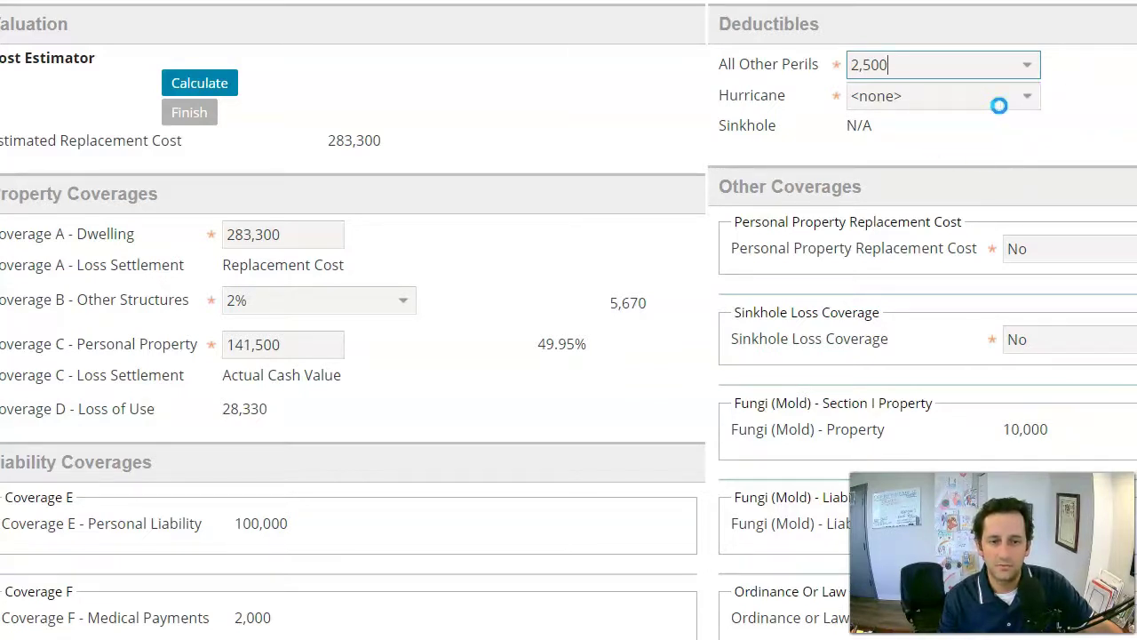
pyautogui.click(1017, 100)
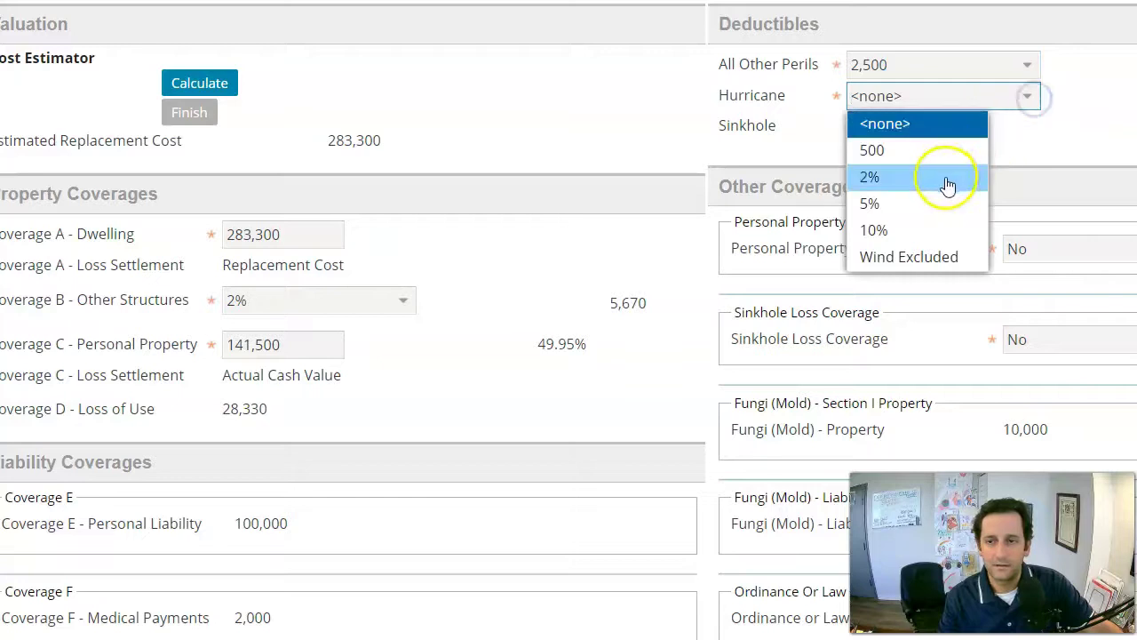
pyautogui.click(947, 180)
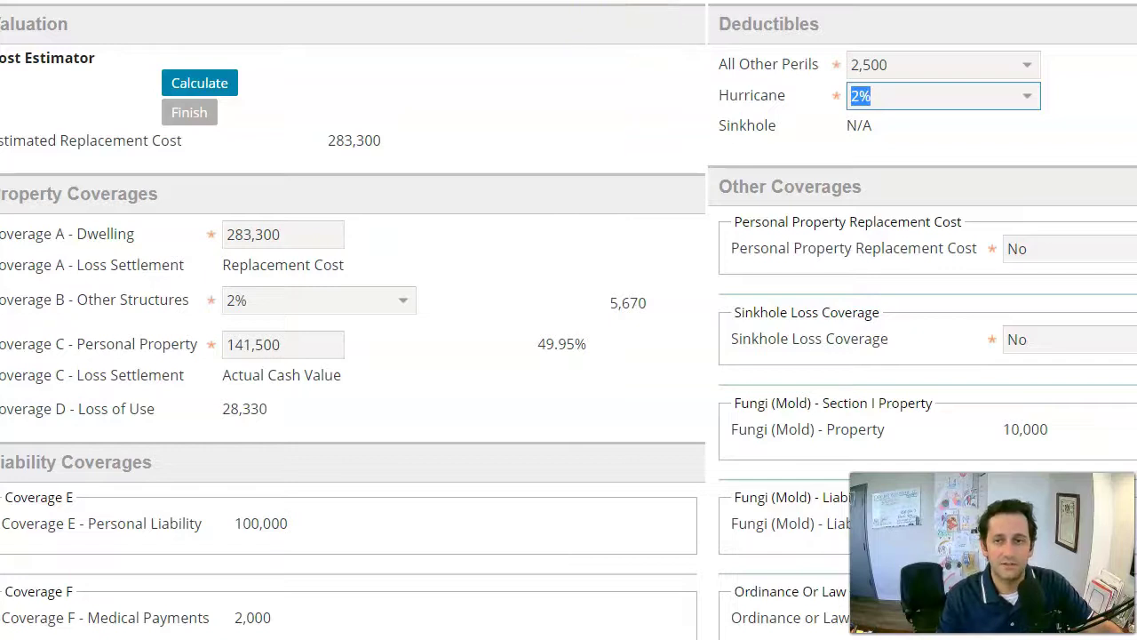
pyautogui.click(952, 257)
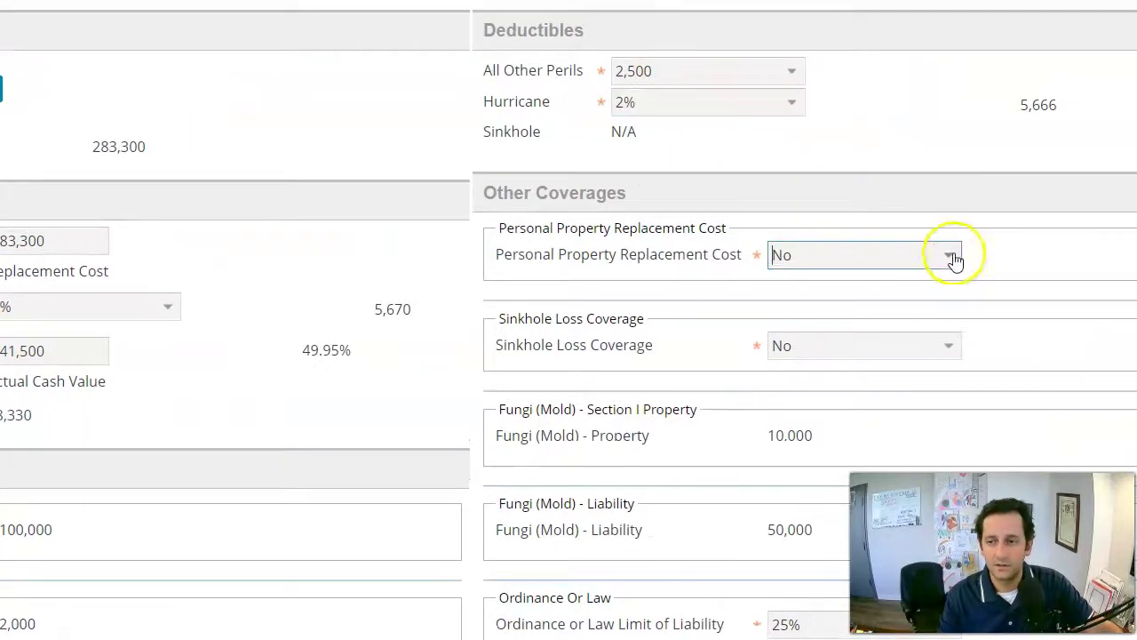
pyautogui.click(952, 258)
pyautogui.click(808, 320)
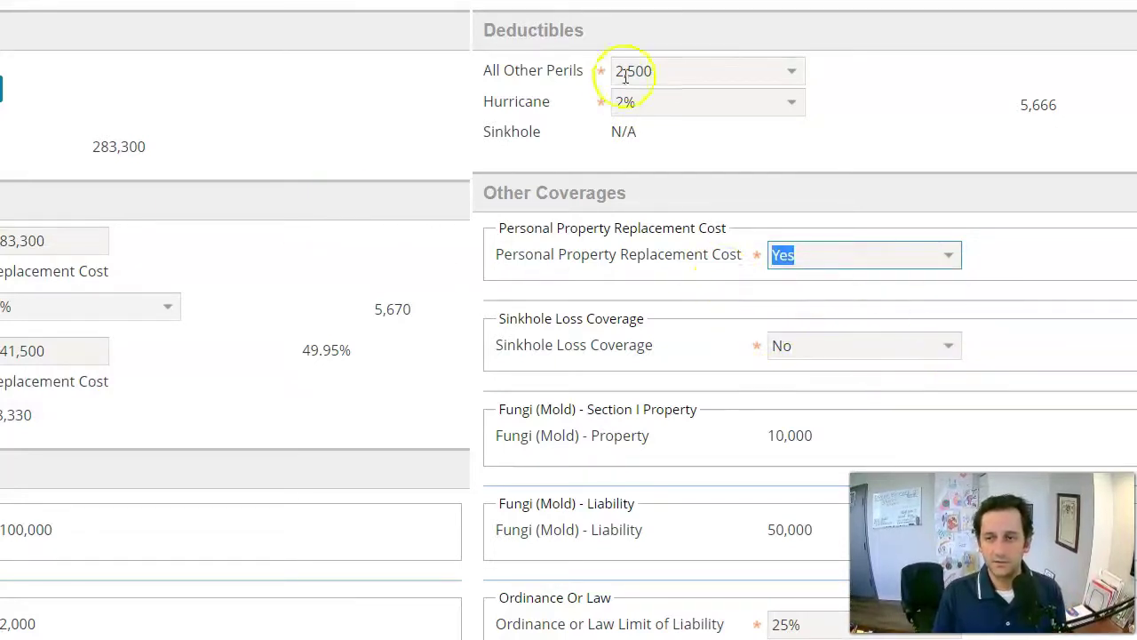
pyautogui.scroll(-1, 630, 87)
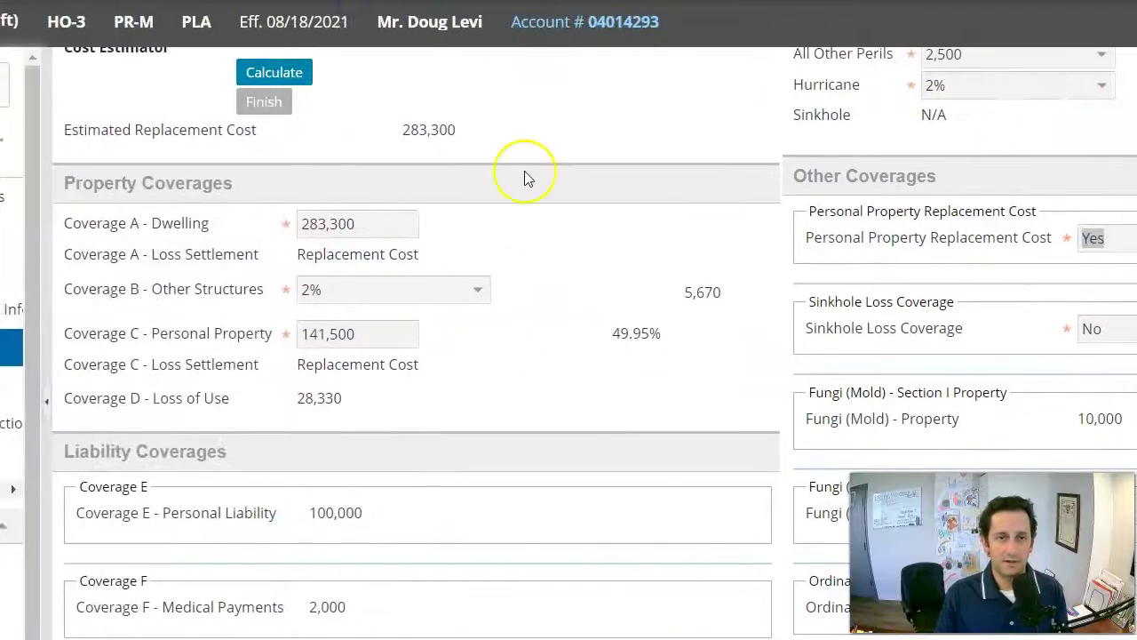
pyautogui.scroll(2, 217, 107)
# Advance to the Dwelling page and set residence type Dwelling with Primary use.
pyautogui.click(165, 119)
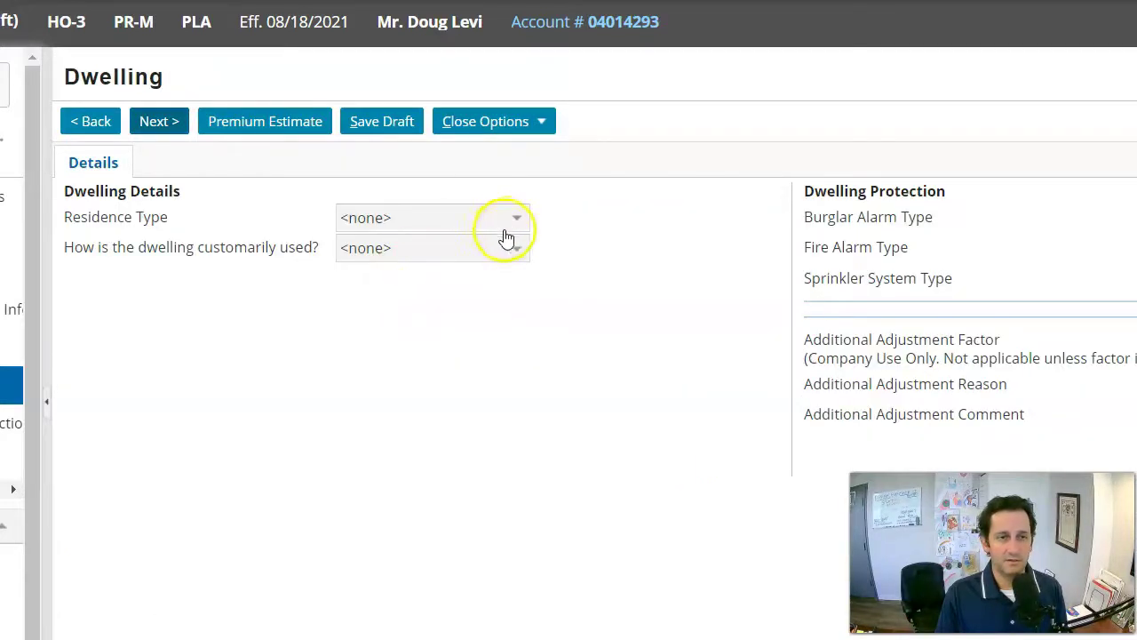
pyautogui.click(269, 120)
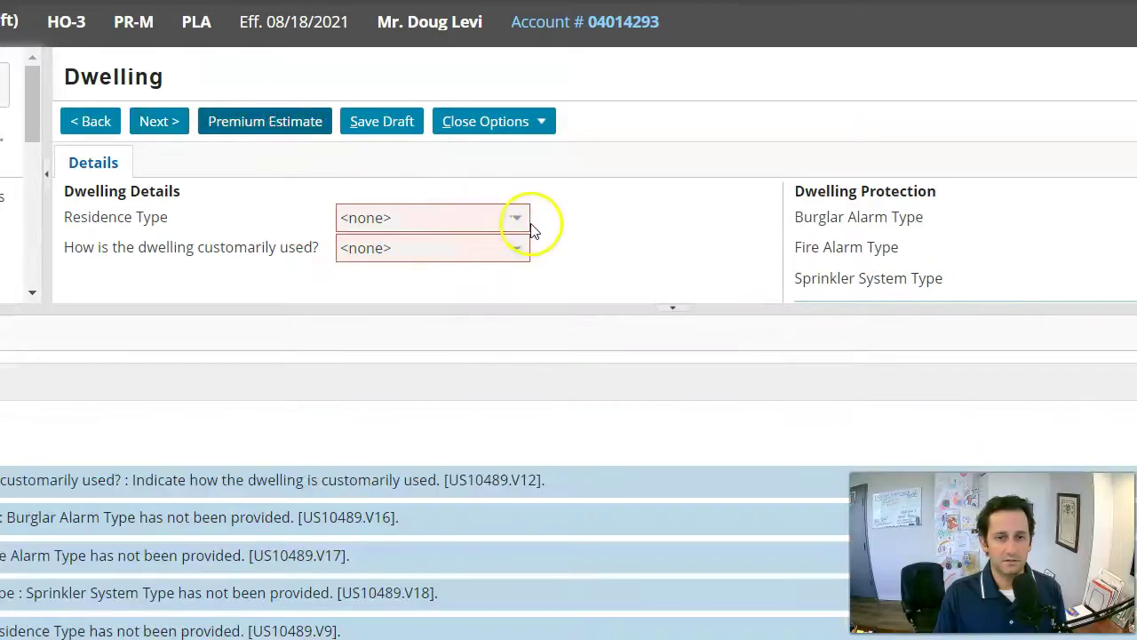
pyautogui.click(528, 224)
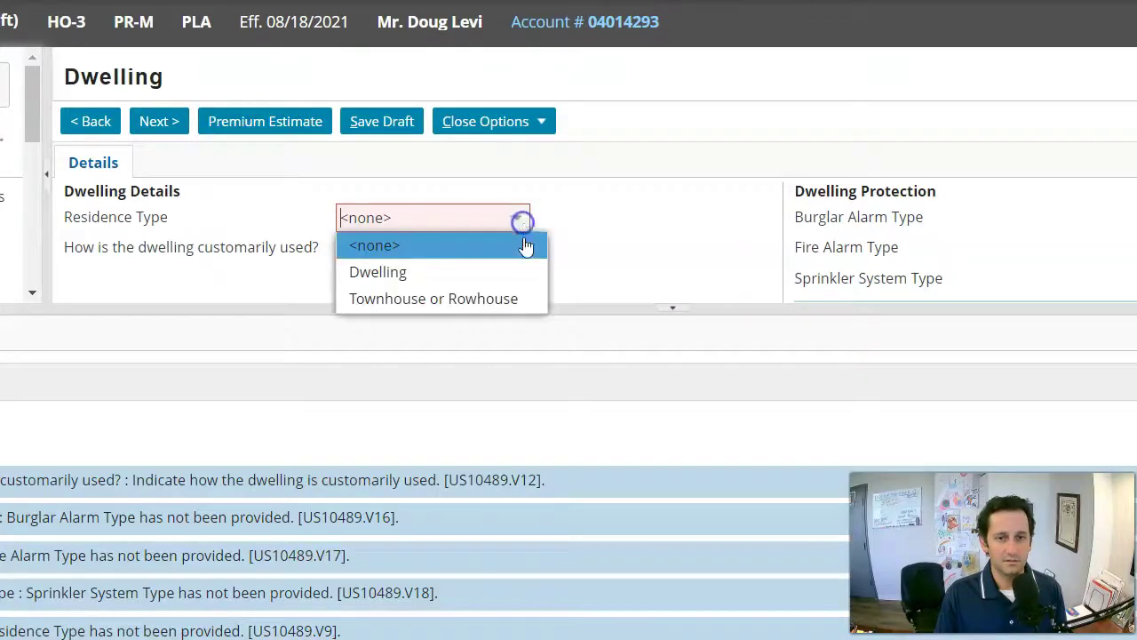
pyautogui.click(490, 271)
pyautogui.click(522, 248)
pyautogui.click(497, 302)
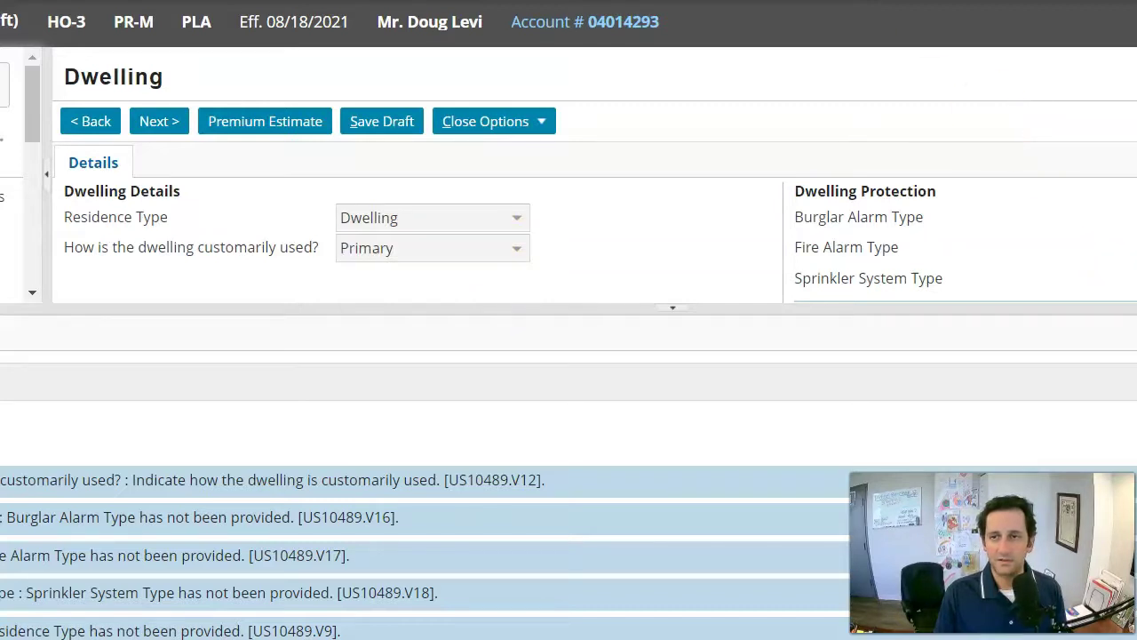
# Set the fire alarm, sprinkler system and burglar alarm types all to None.
pyautogui.click(1070, 241)
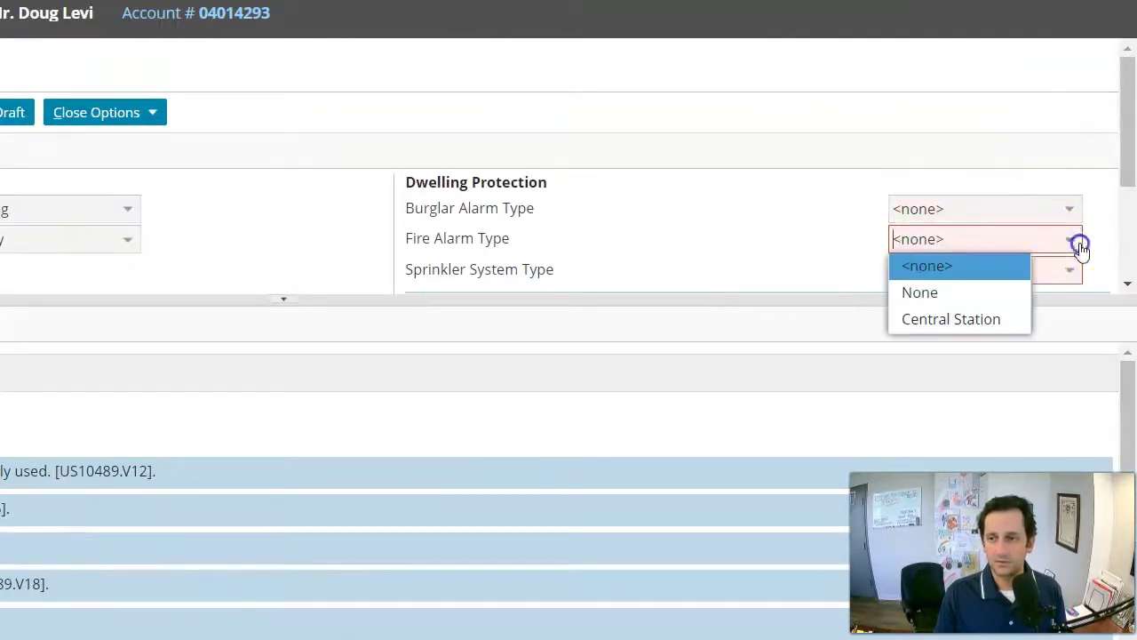
pyautogui.click(977, 292)
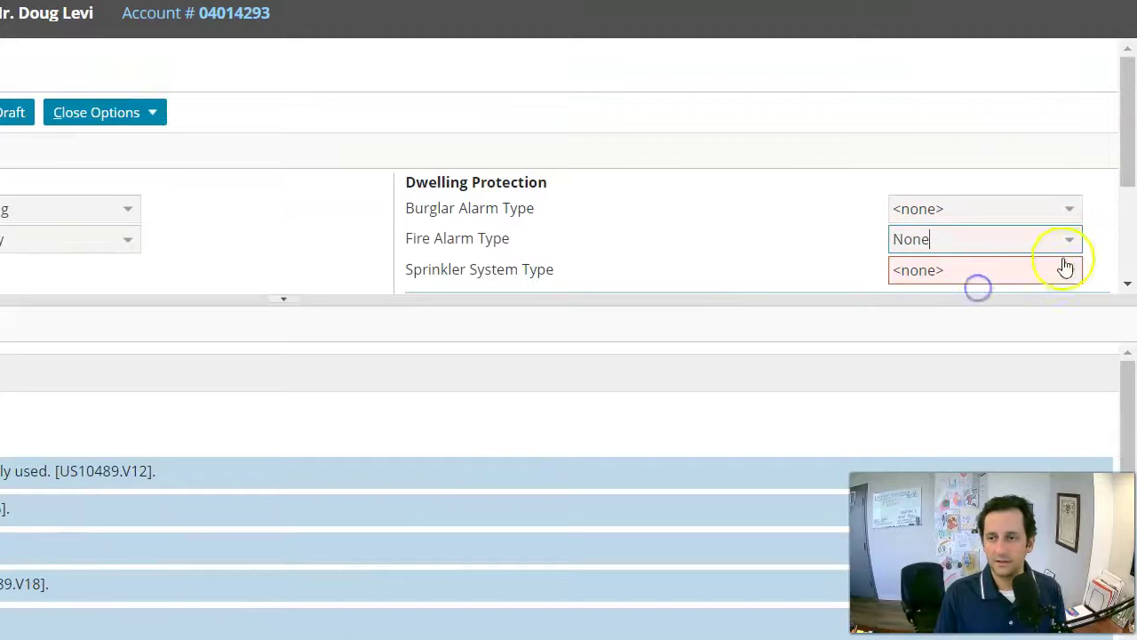
pyautogui.click(1064, 266)
pyautogui.click(988, 325)
pyautogui.click(1066, 208)
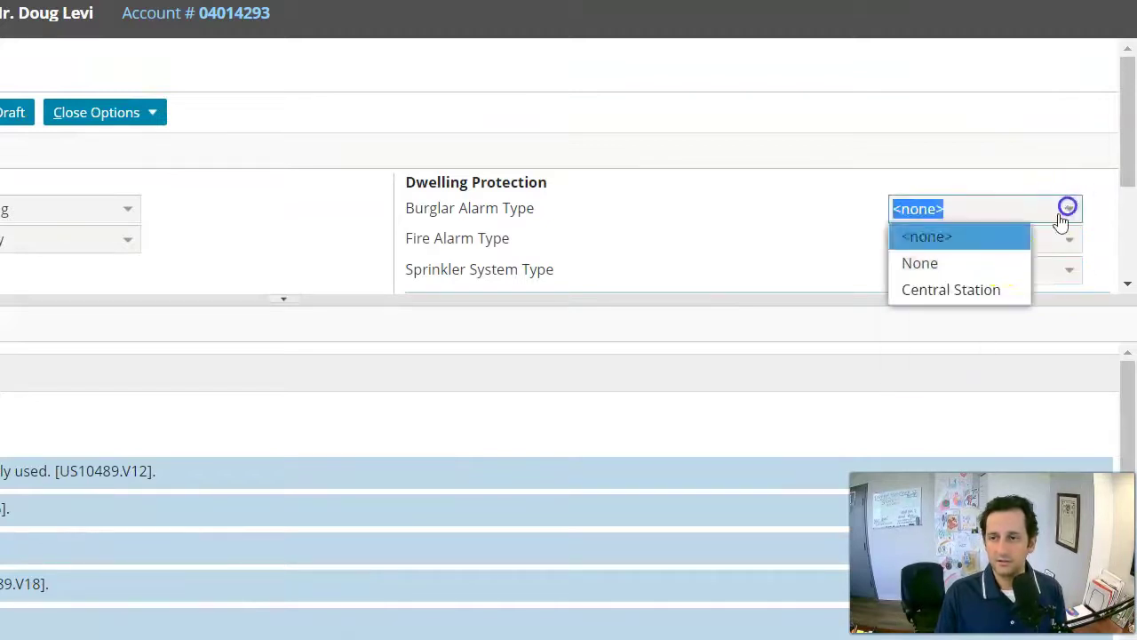
pyautogui.click(992, 263)
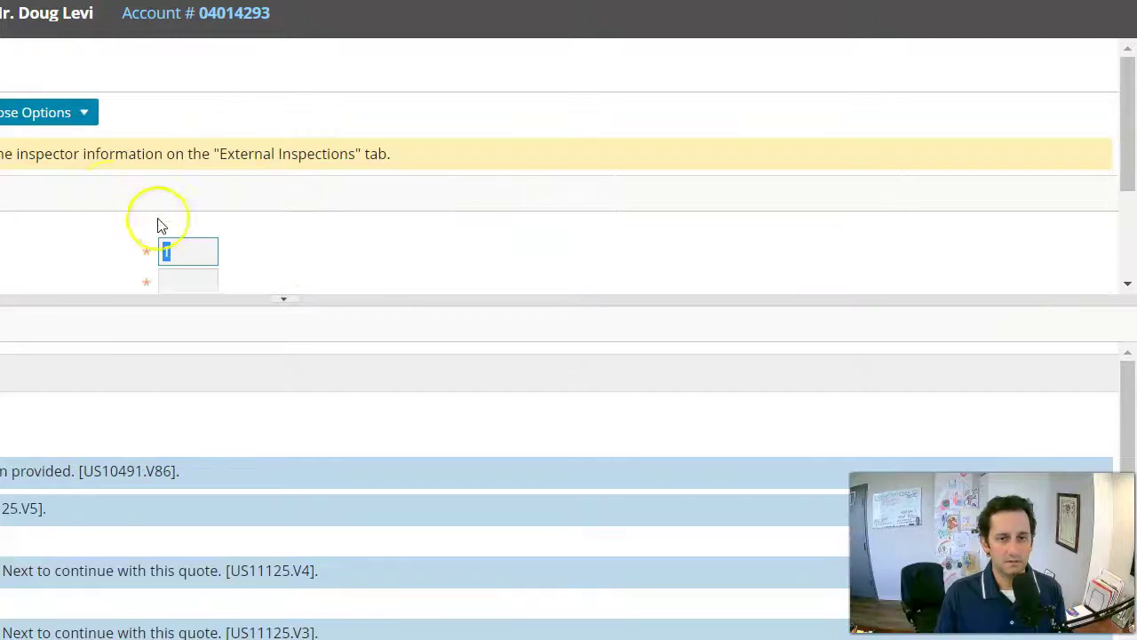
# Enter 1 unit in the building and 1 in the fire division, then request a premium estimate.
pyautogui.scroll(-2, 161, 225)
pyautogui.scroll(1, 142, 227)
pyautogui.click(218, 232)
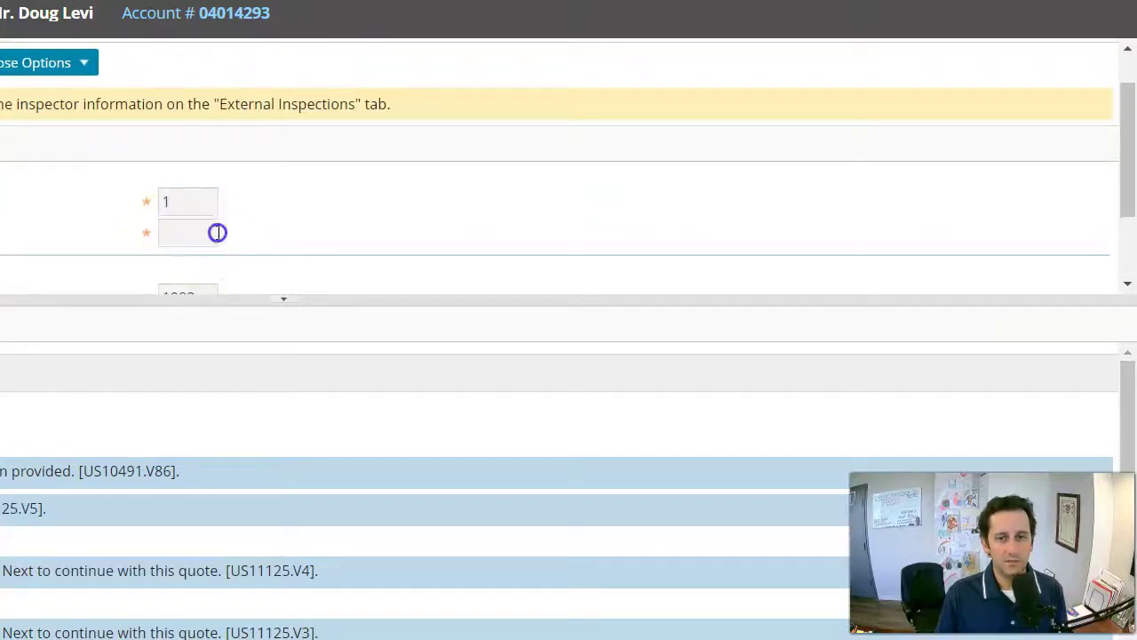
pyautogui.scroll(-3, 254, 226)
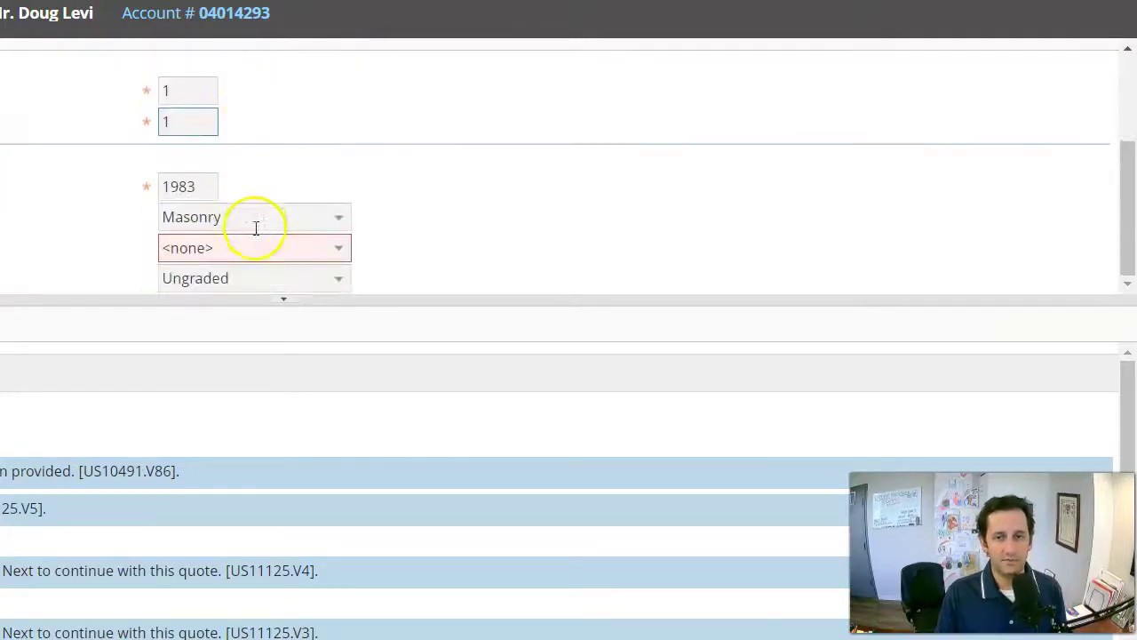
pyautogui.click(338, 249)
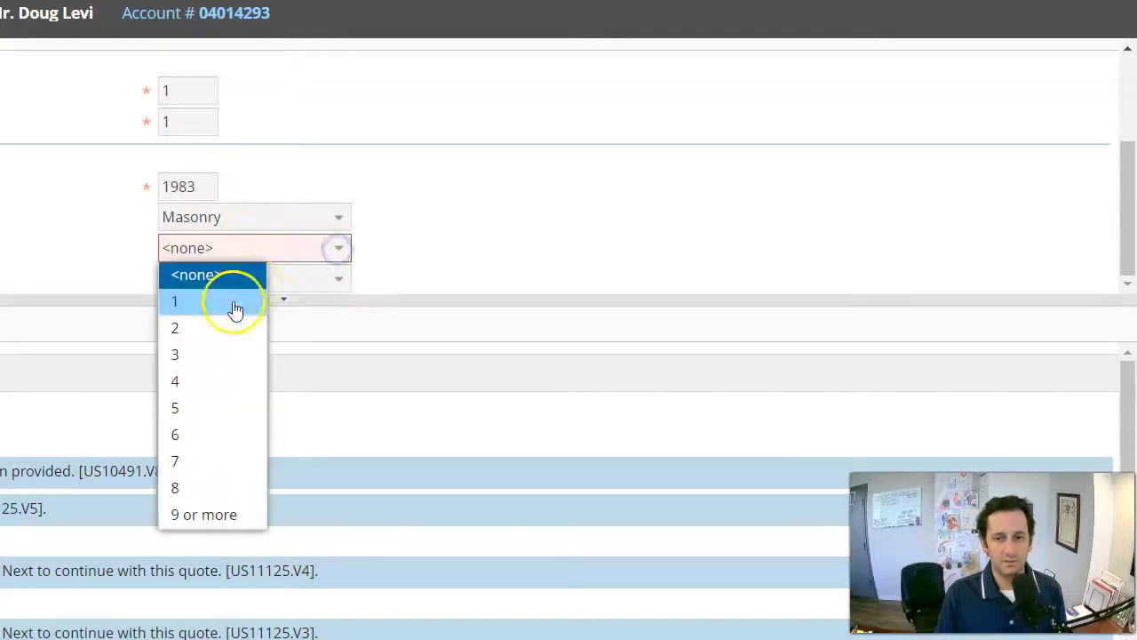
pyautogui.click(236, 306)
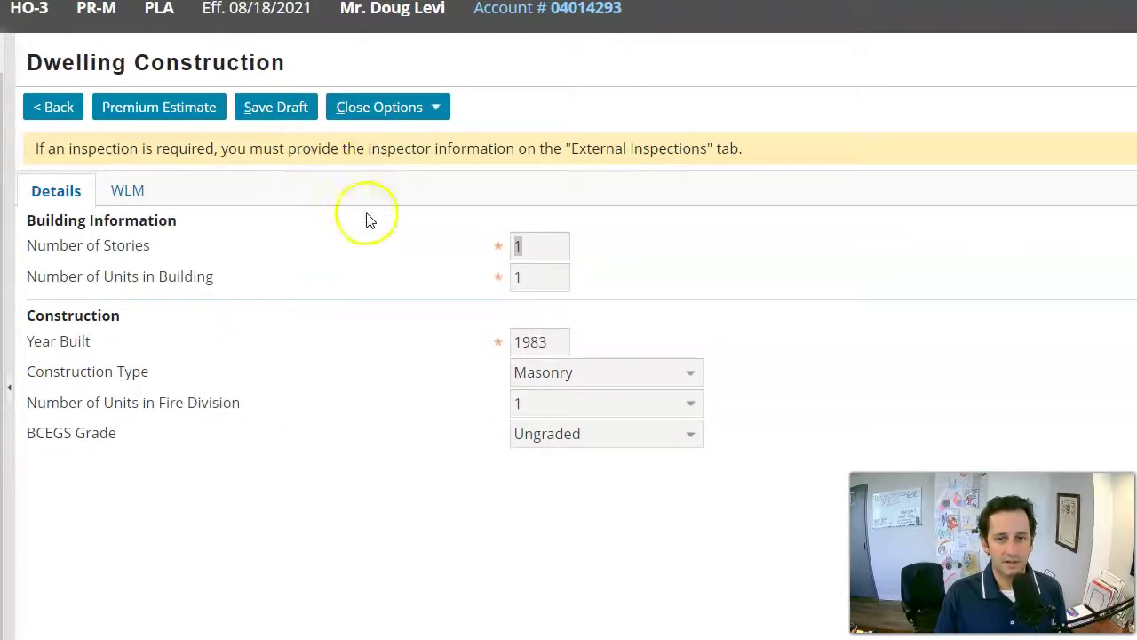
pyautogui.click(130, 195)
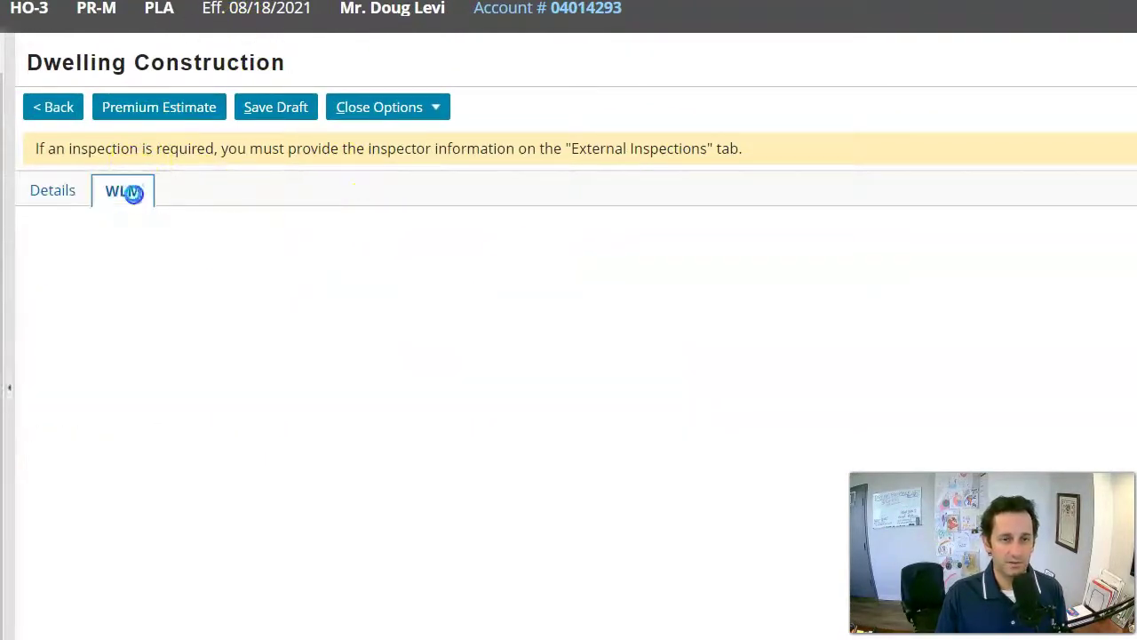
pyautogui.click(53, 192)
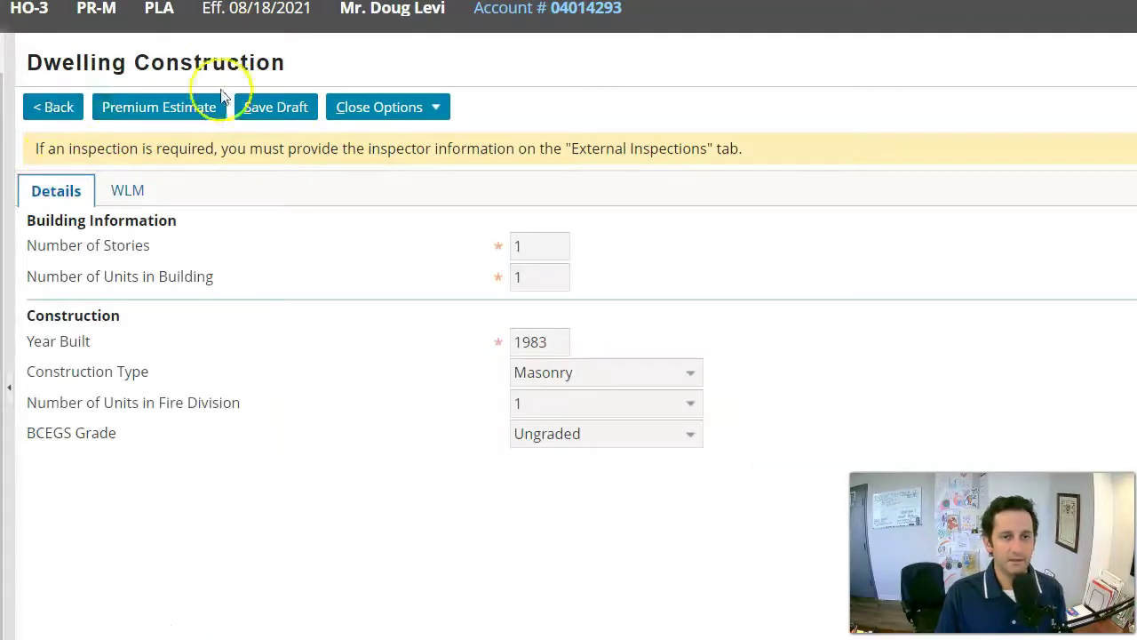
pyautogui.click(190, 105)
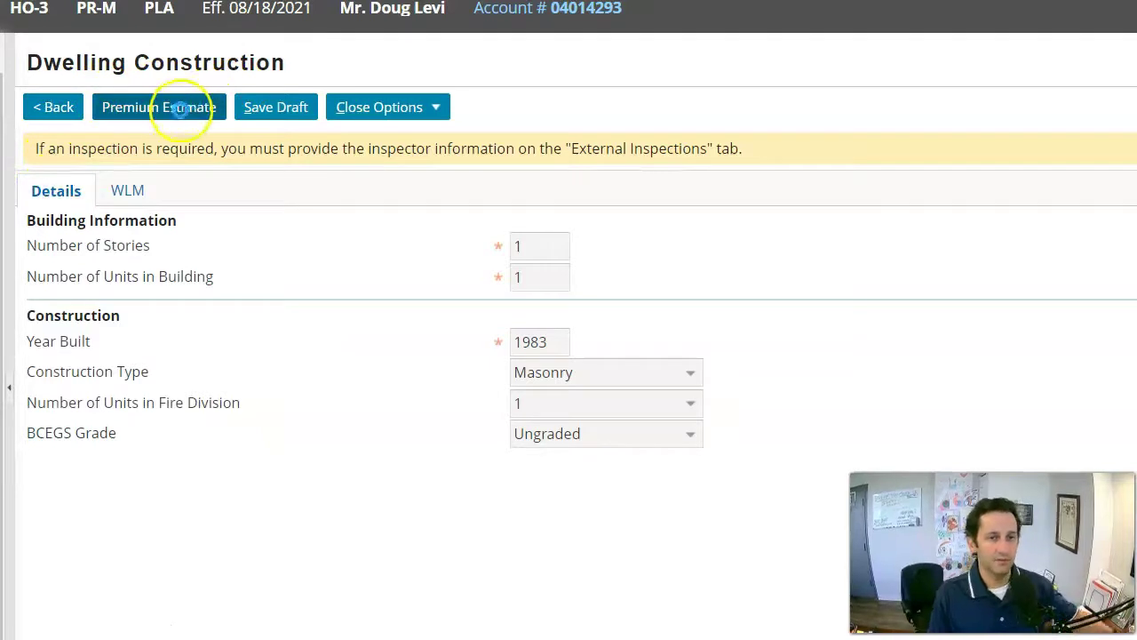
# On the wind mitigation form, set roof shape to Gable and roof deck attachment to Level B.
pyautogui.scroll(-1, 228, 444)
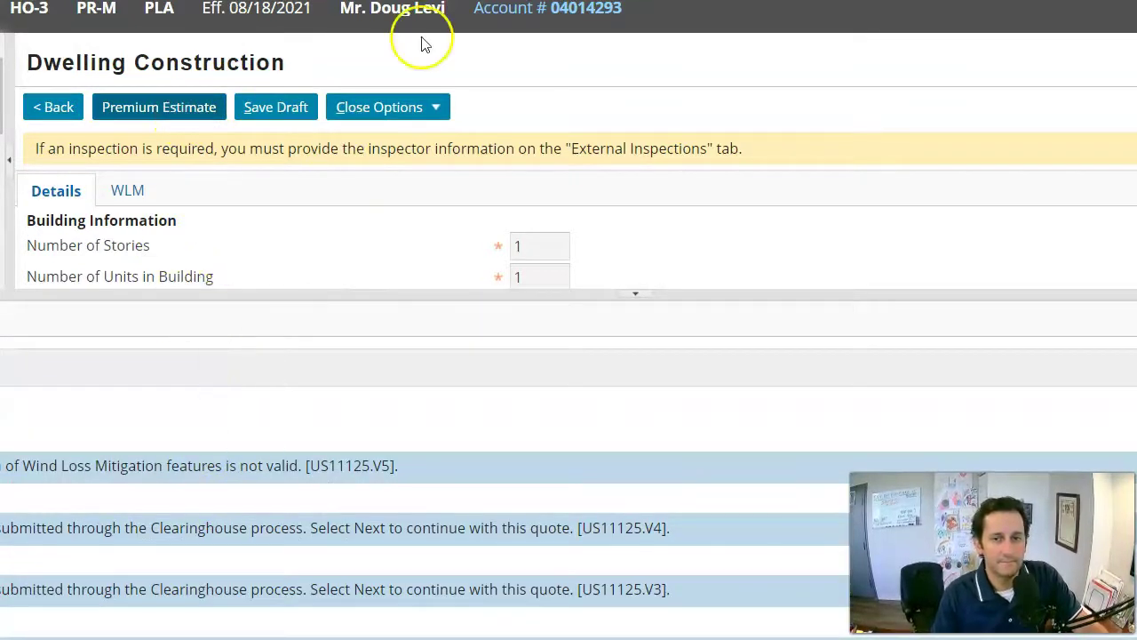
pyautogui.scroll(-2, 417, 218)
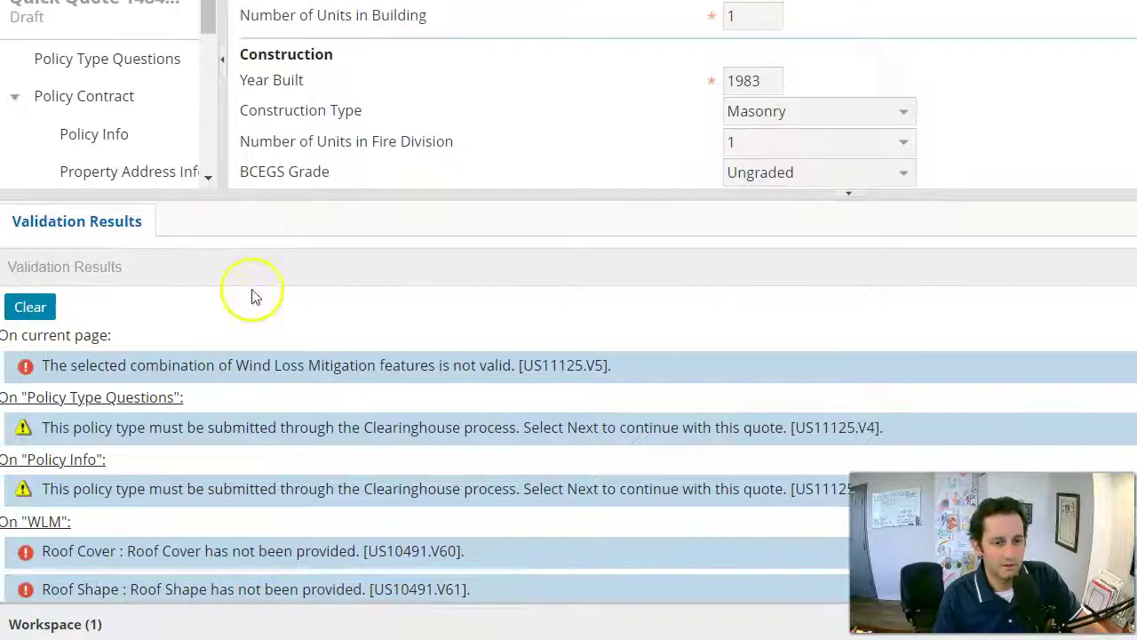
pyautogui.scroll(-3, 182, 555)
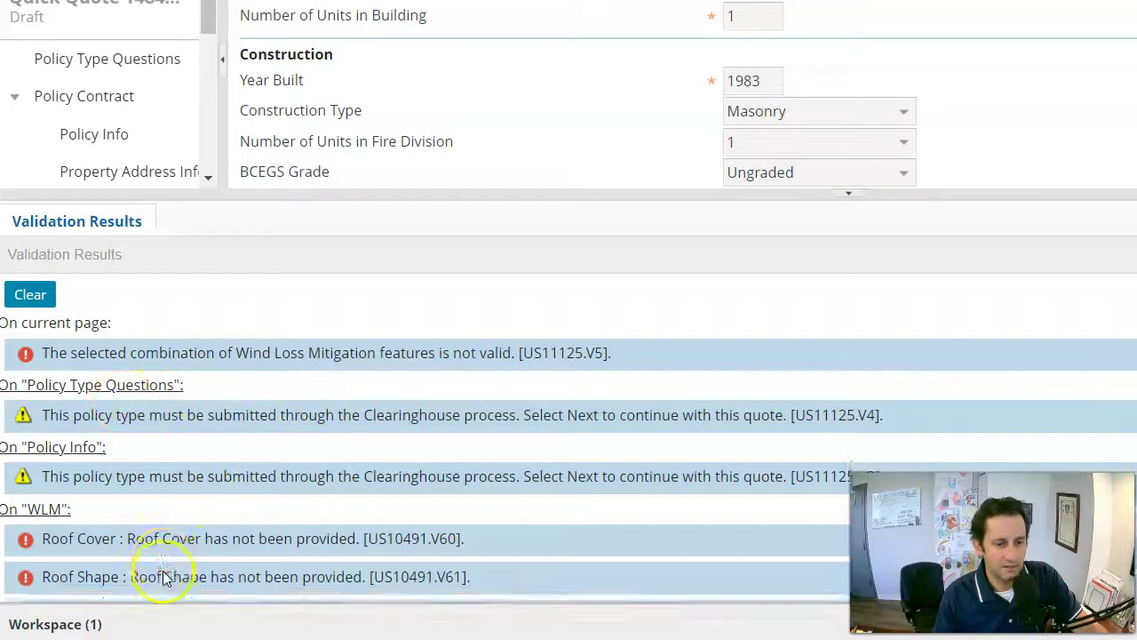
pyautogui.scroll(3, 179, 549)
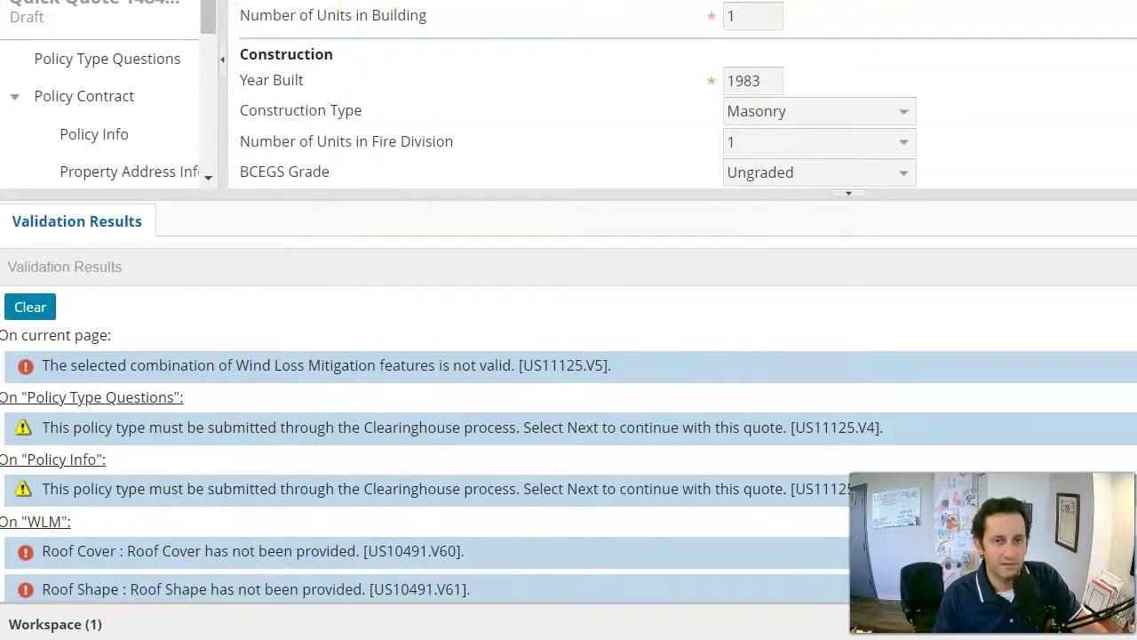
pyautogui.scroll(3, 386, 9)
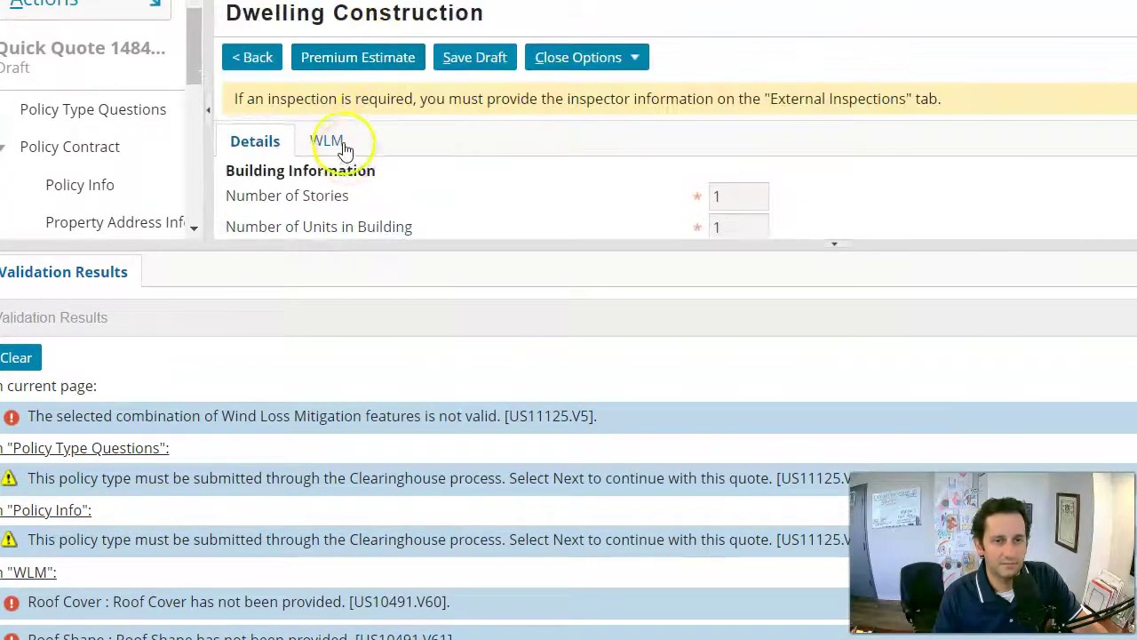
pyautogui.click(342, 144)
pyautogui.scroll(-5, 559, 127)
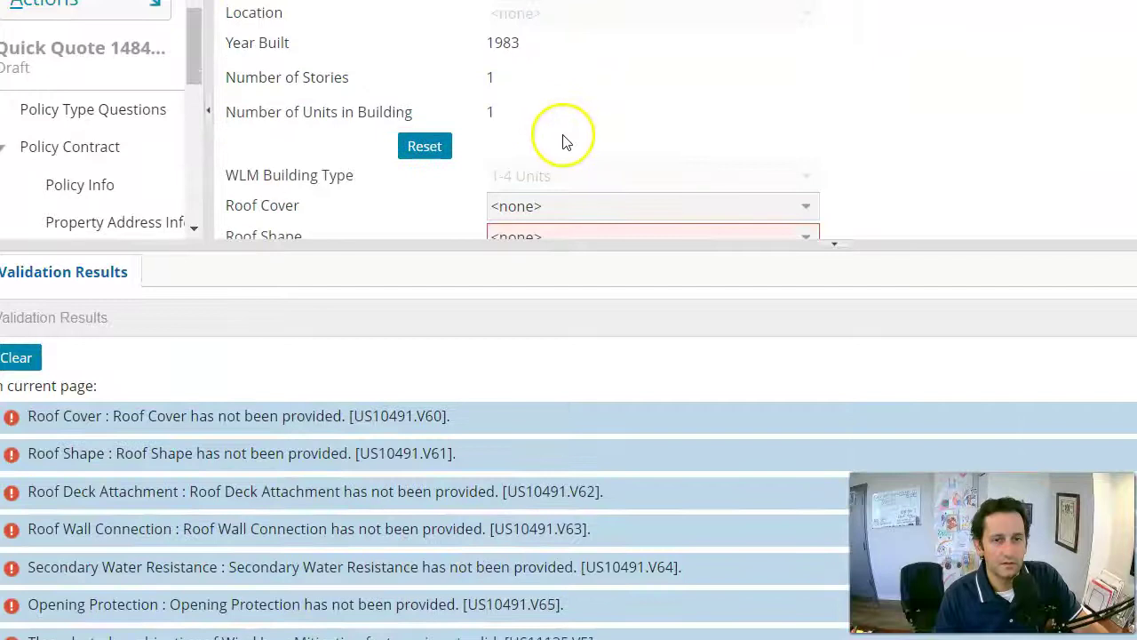
pyautogui.scroll(-2, 587, 134)
pyautogui.click(806, 126)
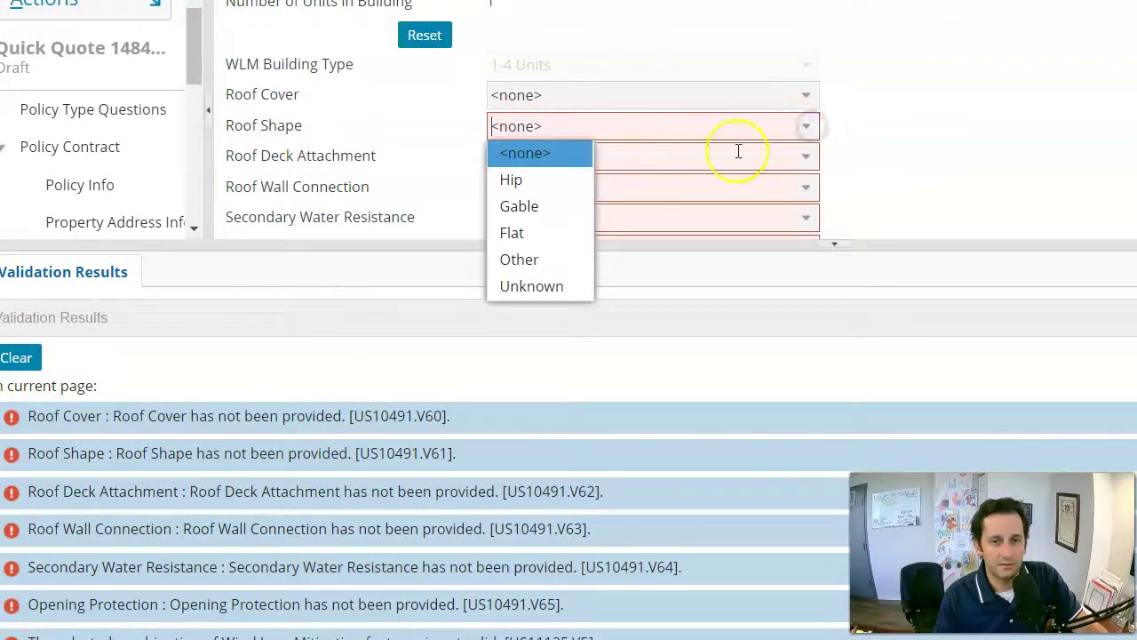
pyautogui.click(521, 205)
pyautogui.scroll(-1, 825, 139)
pyautogui.click(806, 102)
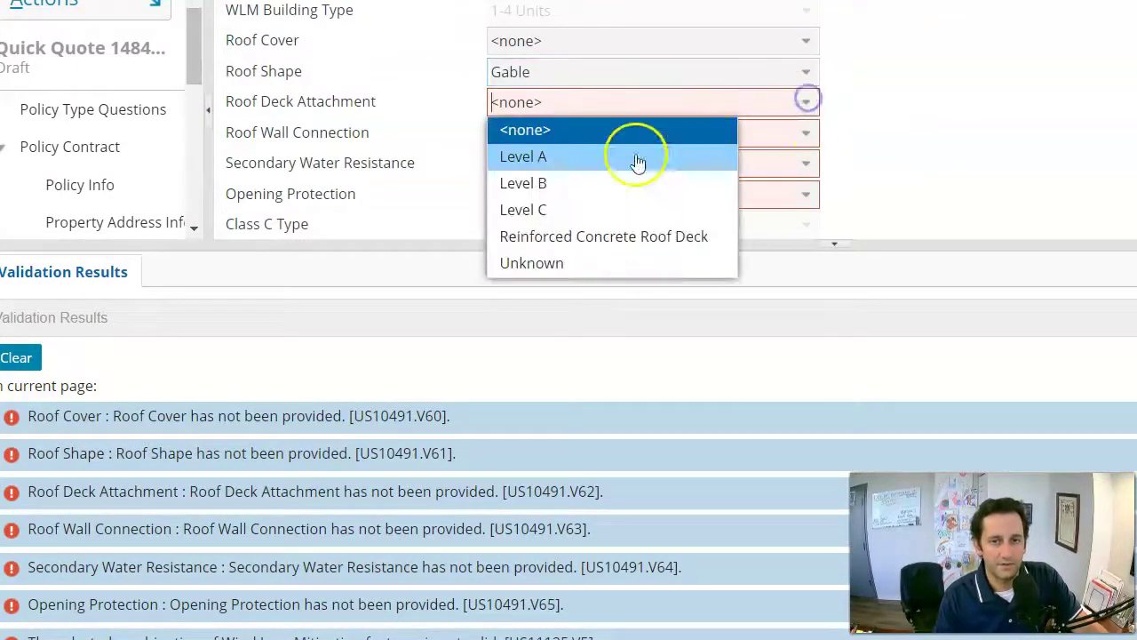
pyautogui.click(602, 183)
# Set roof wall connection Clips, secondary water resistance No, opening protection None, and request the estimate.
pyautogui.scroll(-1, 721, 122)
pyautogui.click(806, 80)
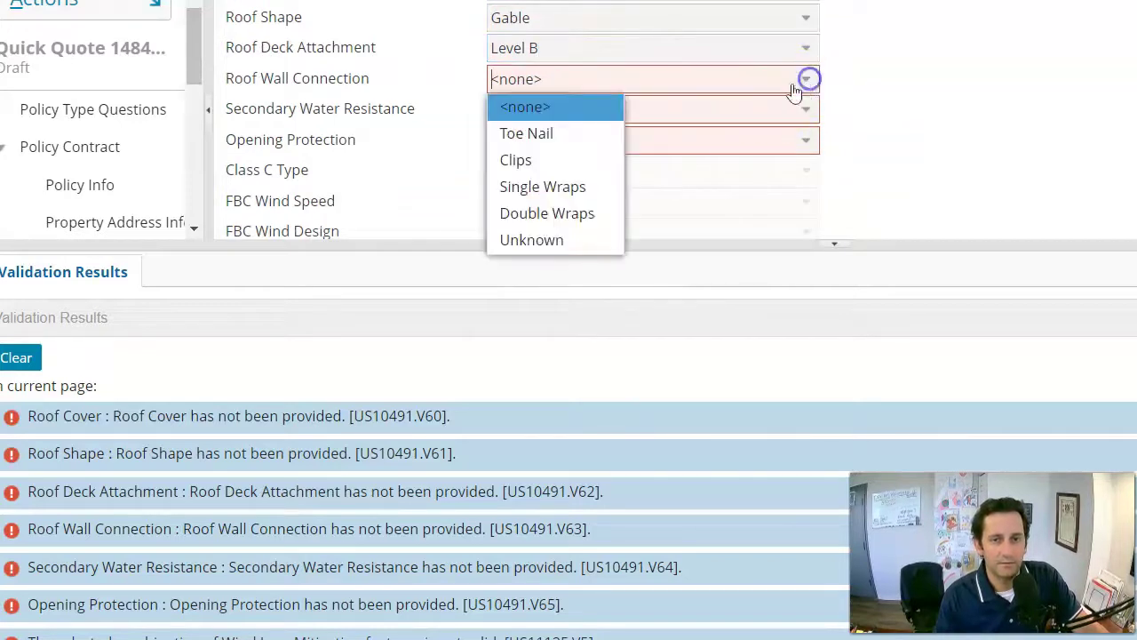
pyautogui.click(515, 160)
pyautogui.scroll(-1, 693, 133)
pyautogui.click(806, 68)
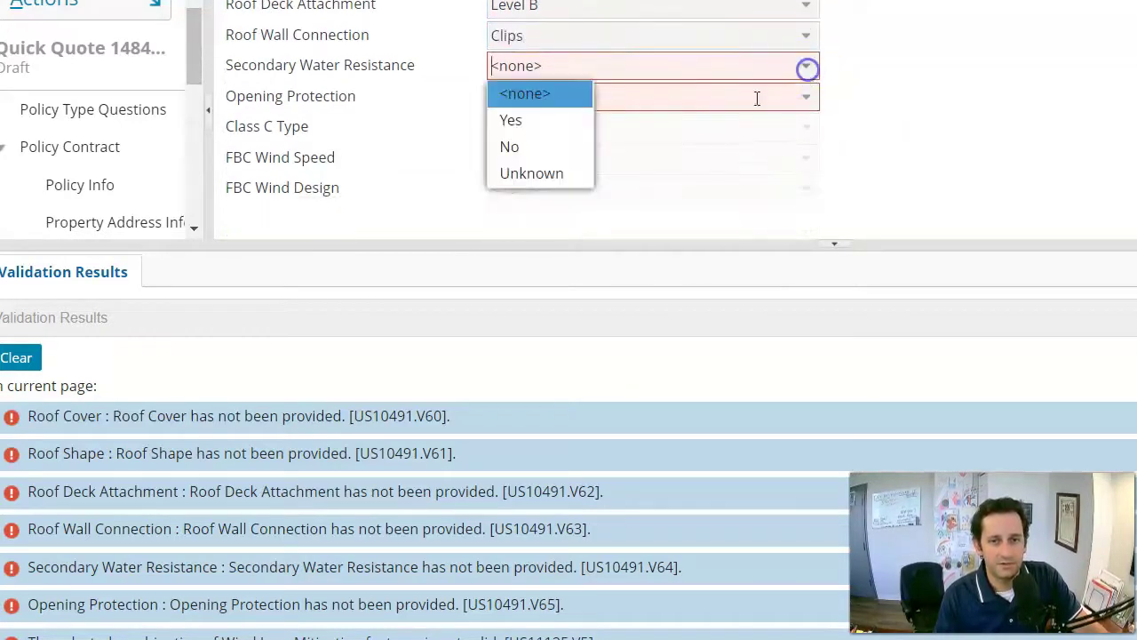
pyautogui.click(515, 147)
pyautogui.click(806, 96)
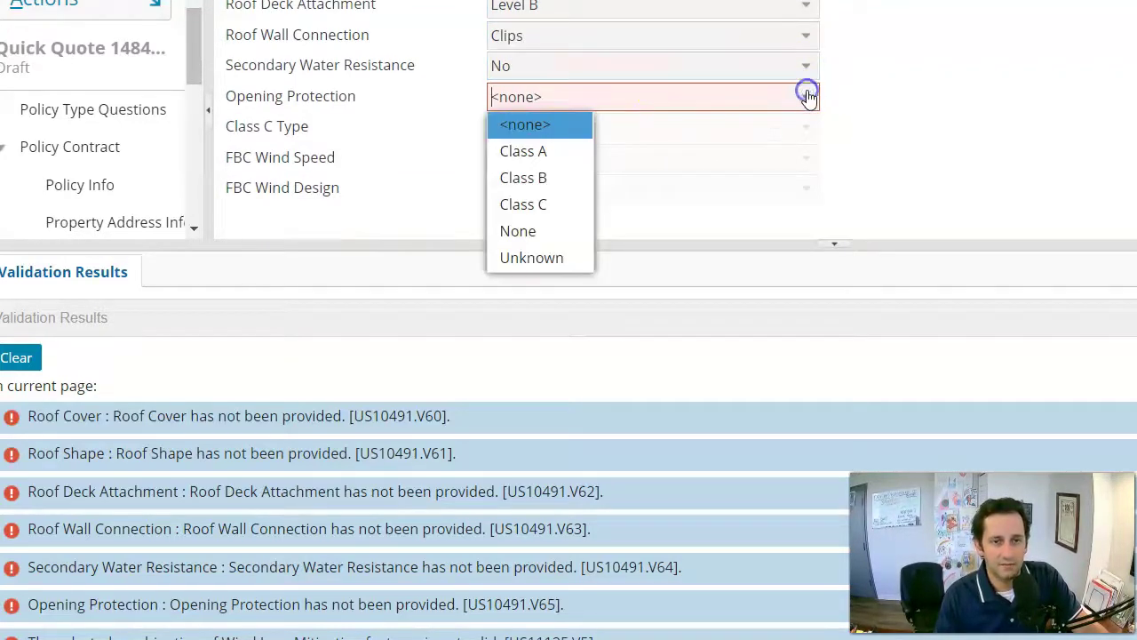
pyautogui.click(550, 230)
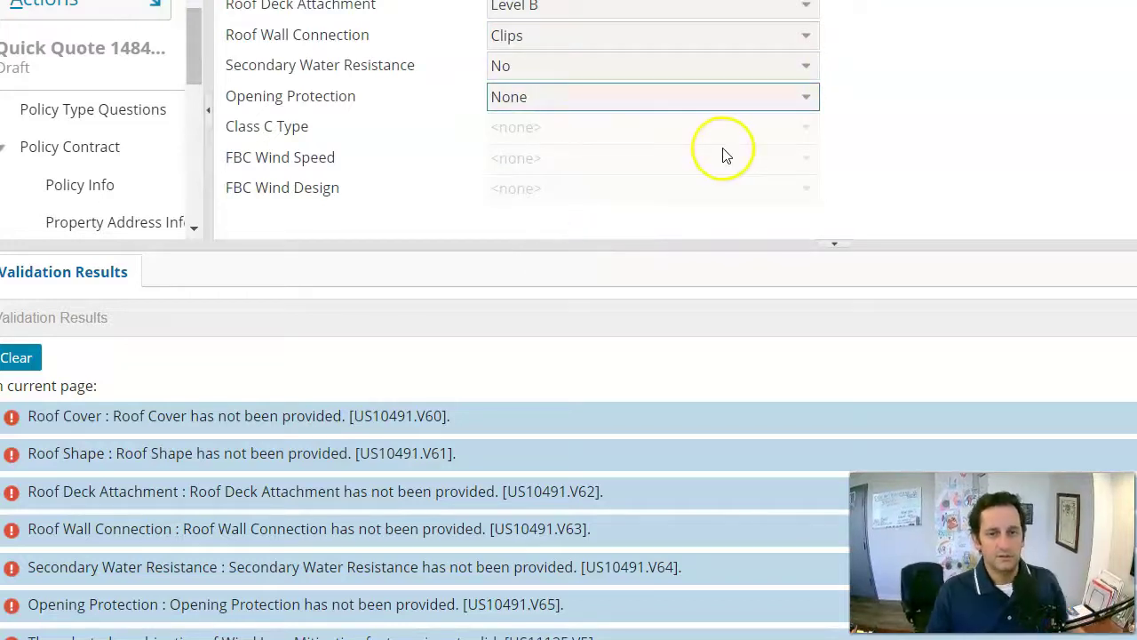
pyautogui.scroll(5, 721, 155)
pyautogui.click(364, 54)
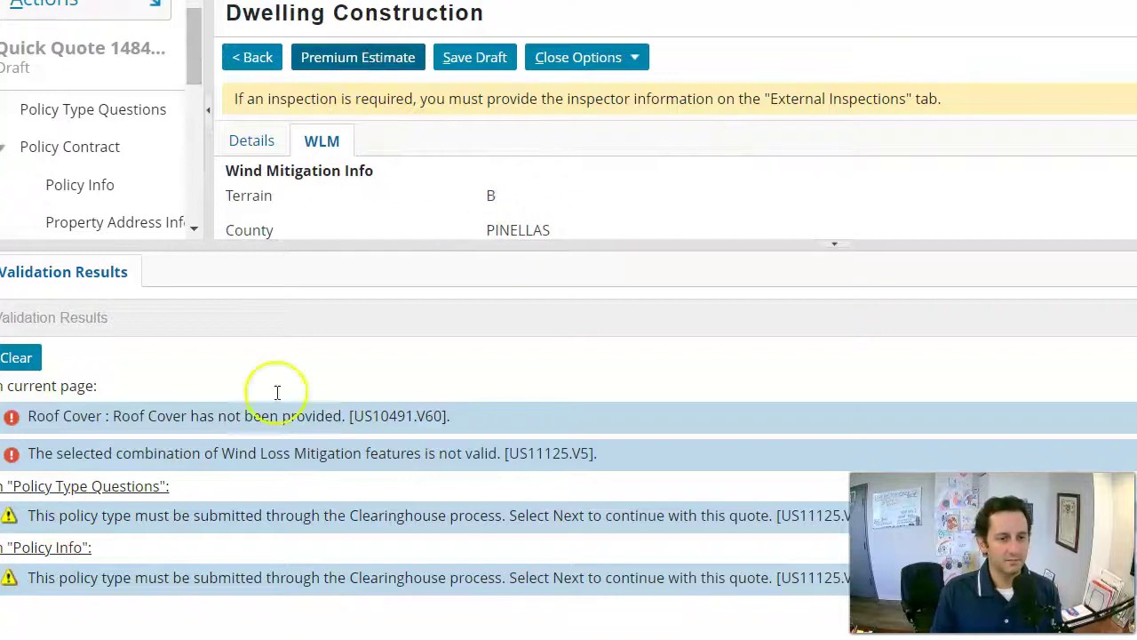
# Set Roof Cover to FBC Equivalent and rerun the estimate, reaching a 1,918.00 total premium.
pyautogui.scroll(-5, 548, 93)
pyautogui.click(810, 124)
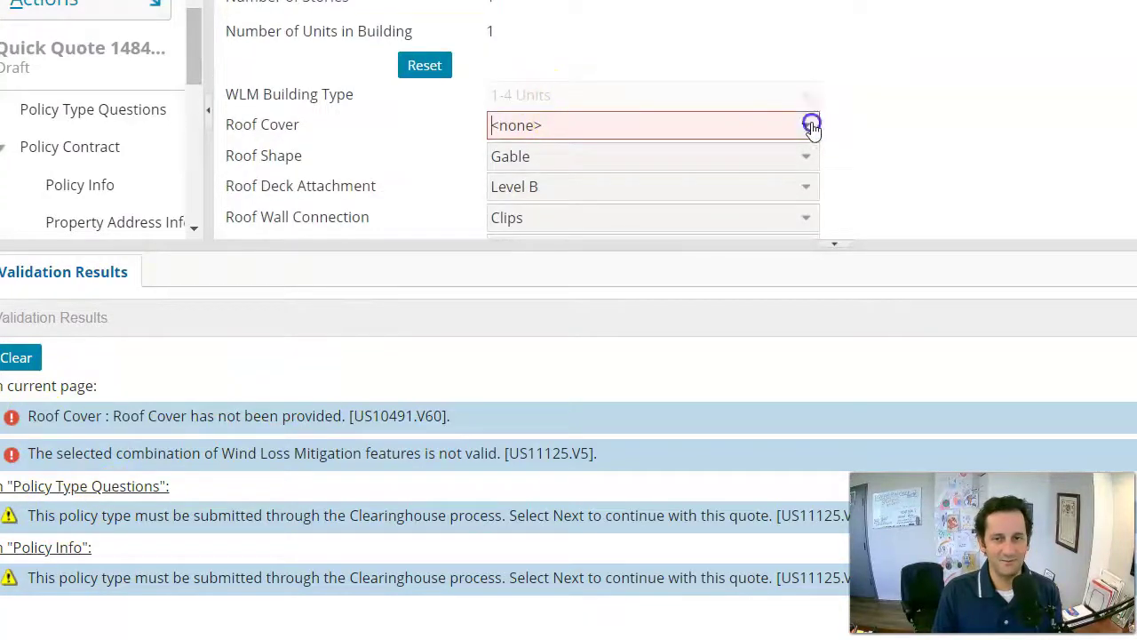
pyautogui.click(616, 185)
pyautogui.scroll(5, 306, 142)
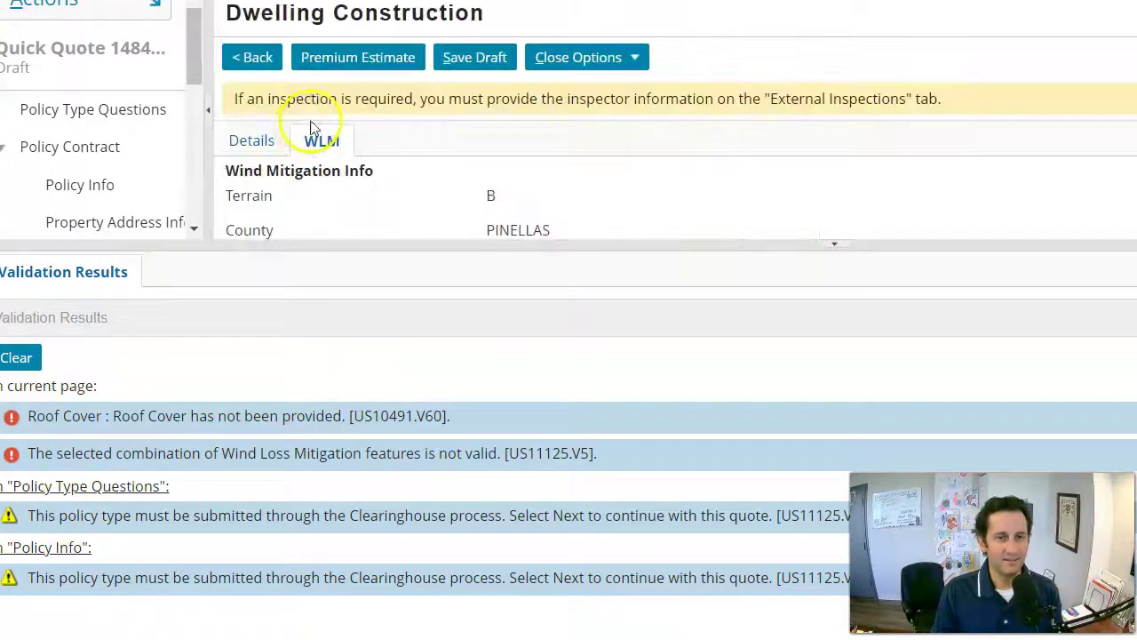
pyautogui.click(328, 57)
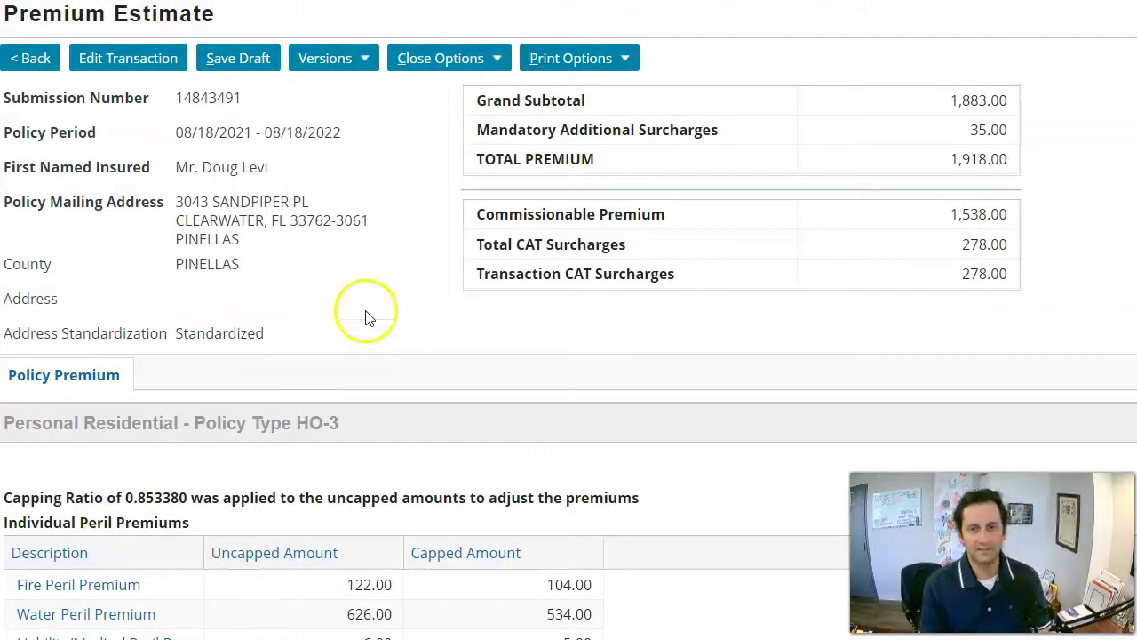
# Print the premium estimate as a PDF and scroll through it to the $1,918 total.
pyautogui.click(594, 64)
pyautogui.click(589, 82)
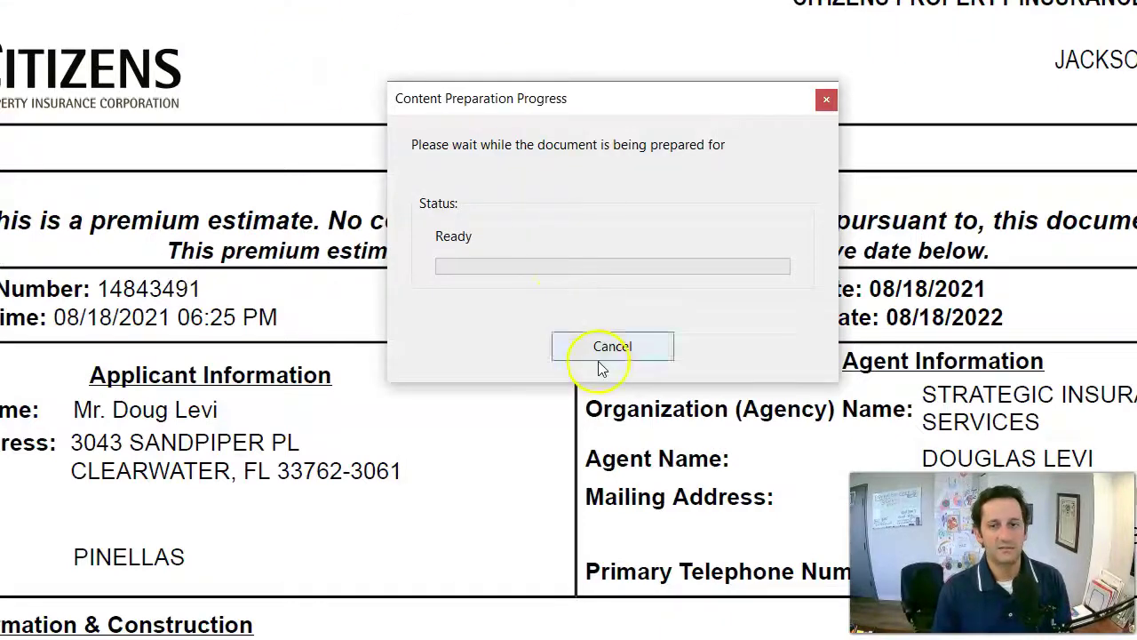
pyautogui.click(604, 349)
pyautogui.scroll(-3, 302, 174)
pyautogui.scroll(-20, 292, 175)
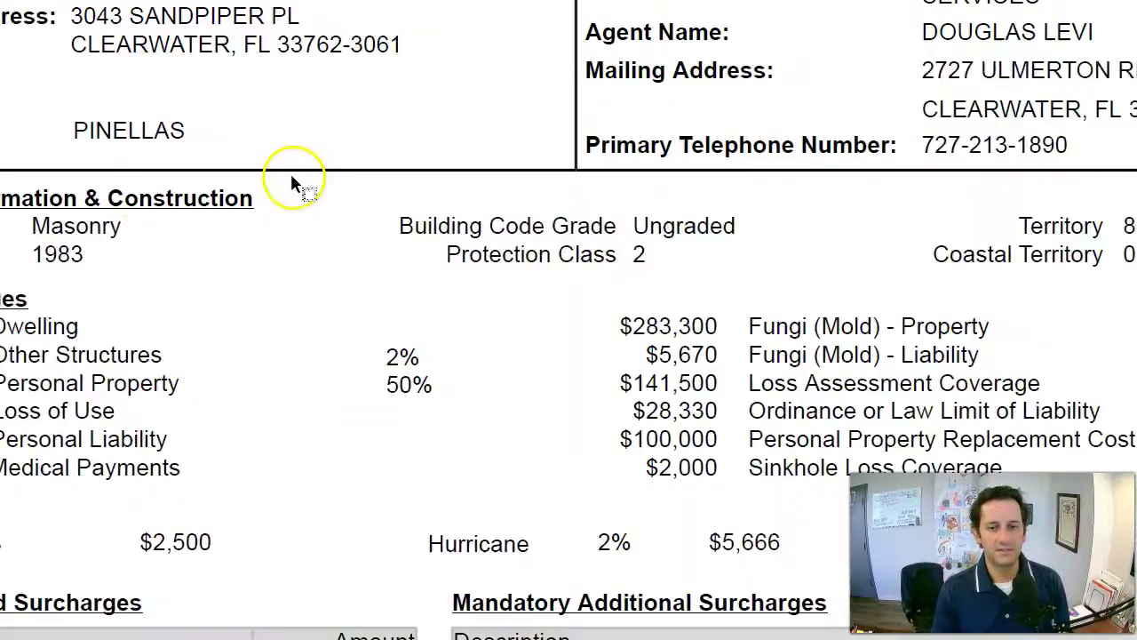